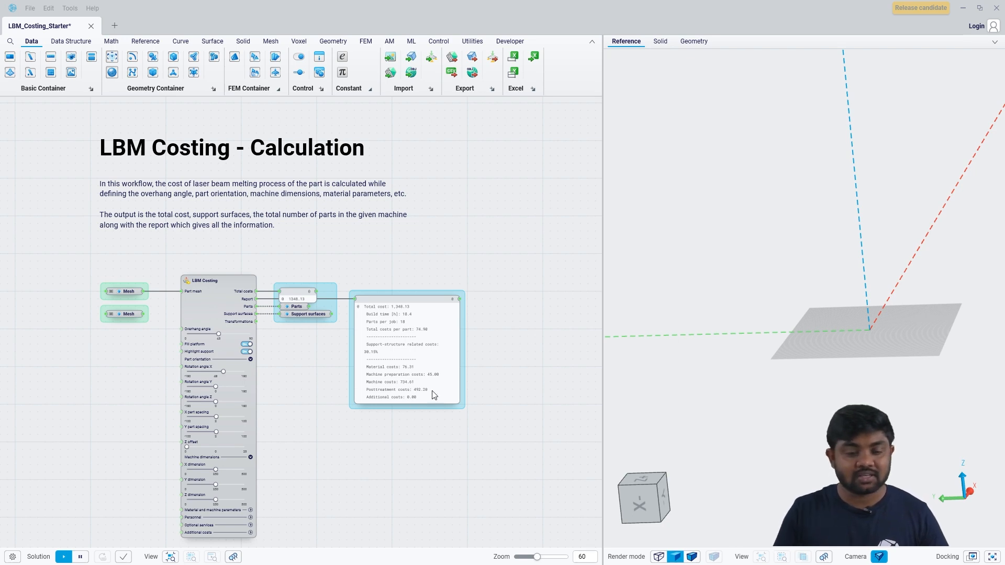
scroll(296, 428, up, 5)
scroll(184, 378, up, 2)
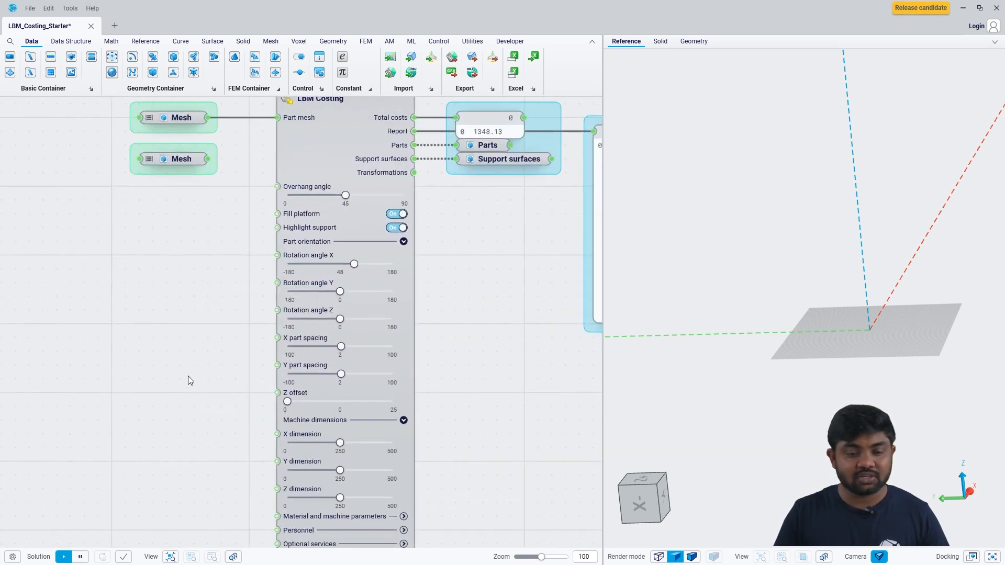
mouse_move(301, 242)
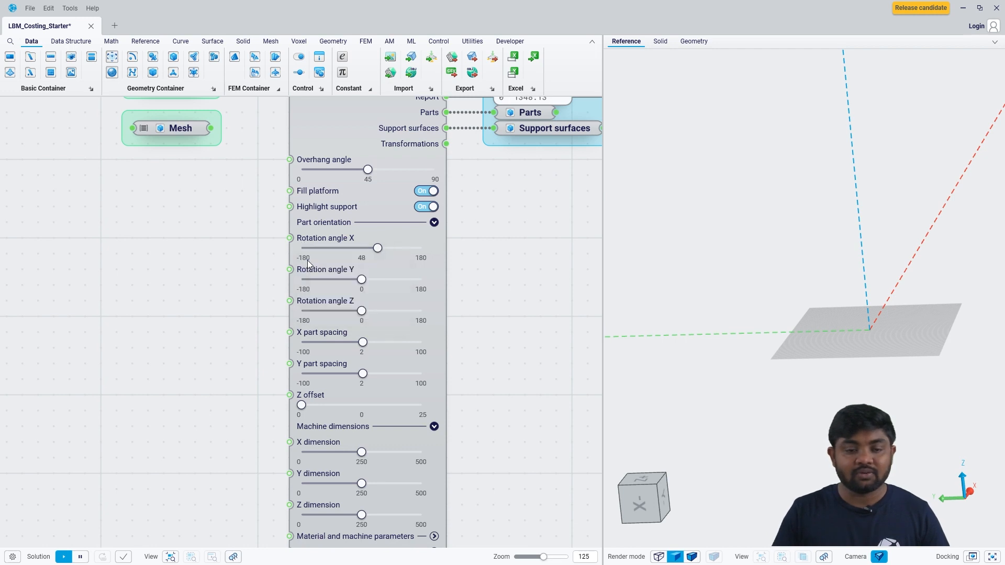
scroll(243, 359, down, 2)
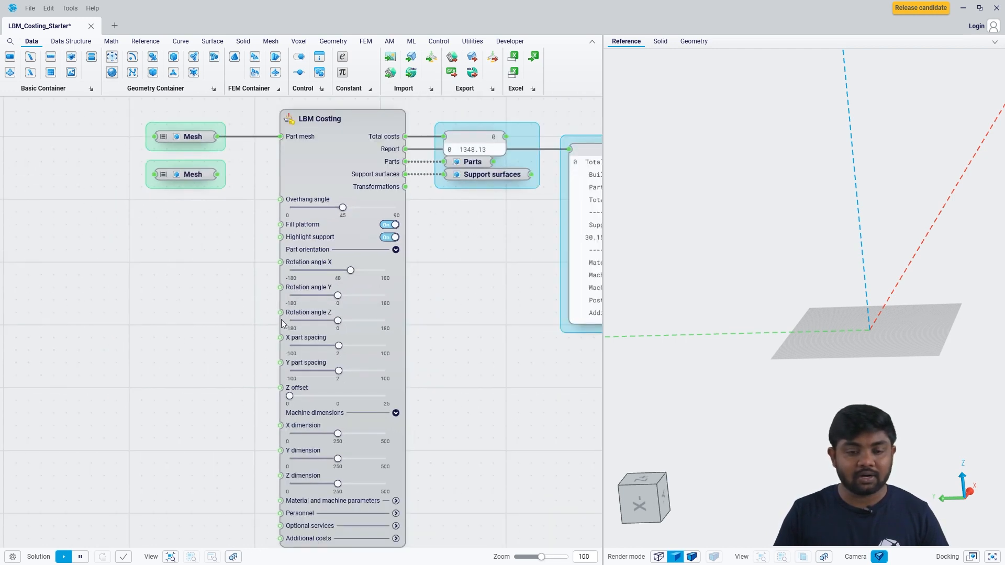
mouse_move(306, 270)
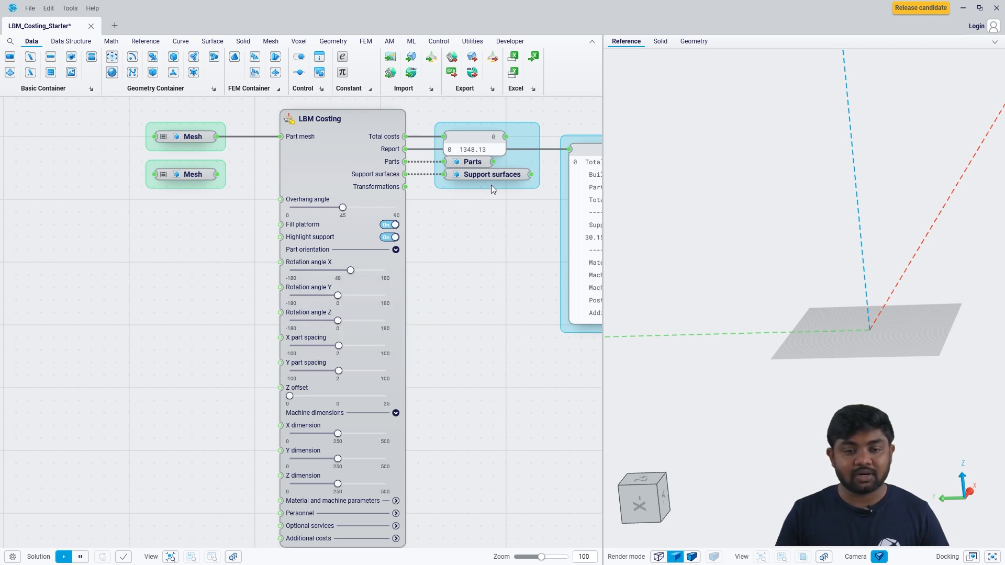
mouse_move(491, 183)
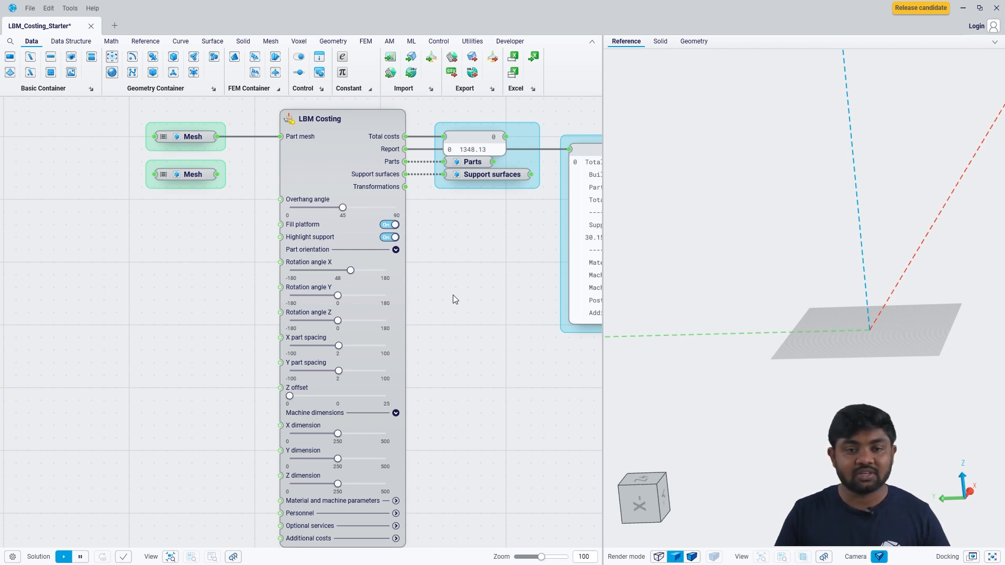
Step: Add a Parameter Setup component and place it in the empty canvas area to the right of the cost report panel
click(440, 42)
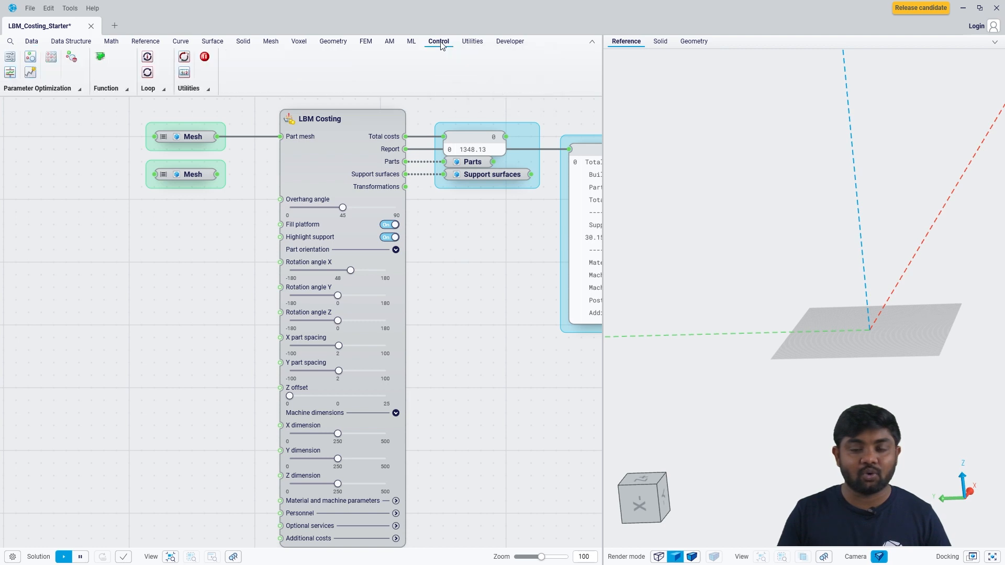
click(57, 92)
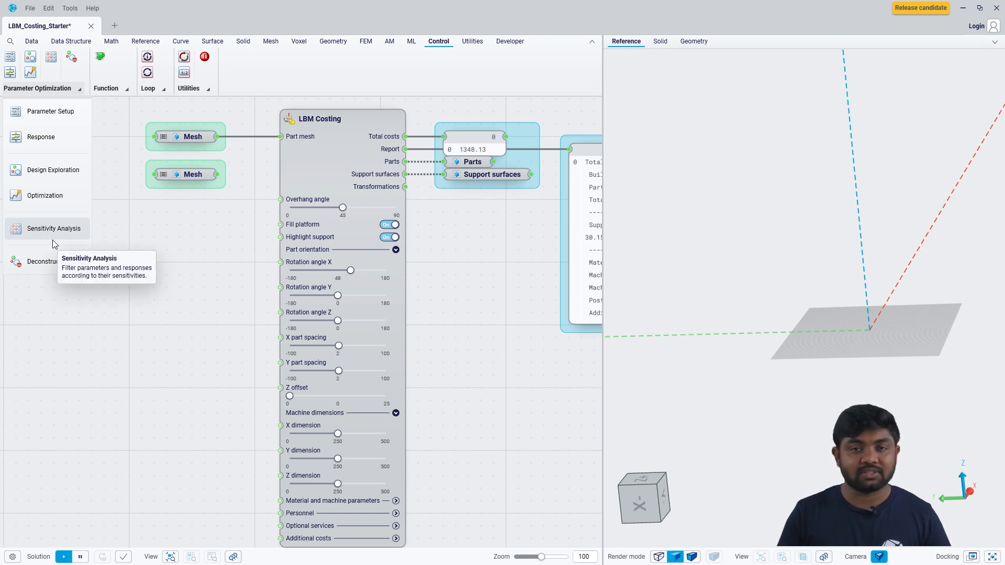
click(51, 112)
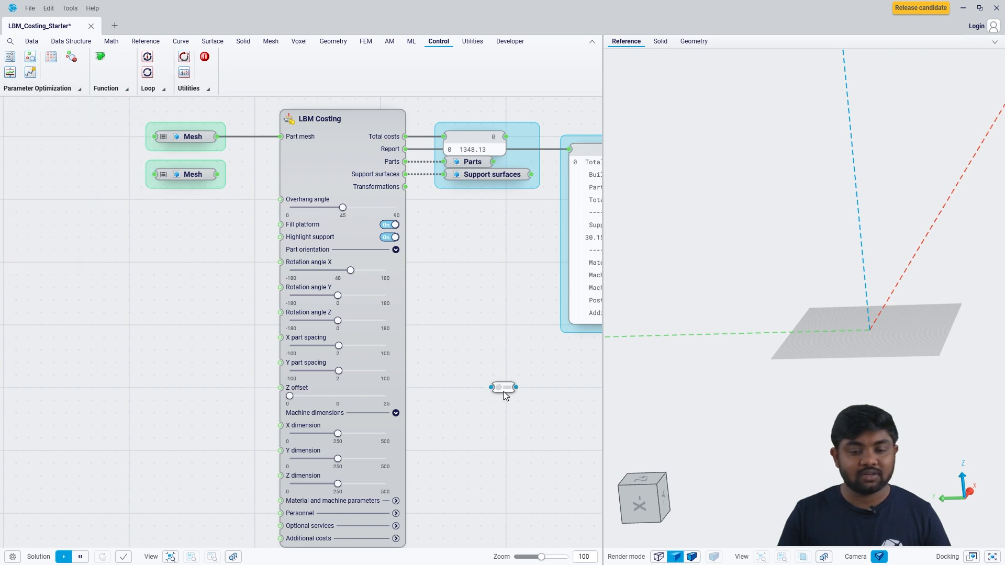
click(495, 391)
scroll(360, 361, down, 4)
drag(357, 348, 571, 229)
right_drag(544, 264, 424, 275)
scroll(445, 261, up, 4)
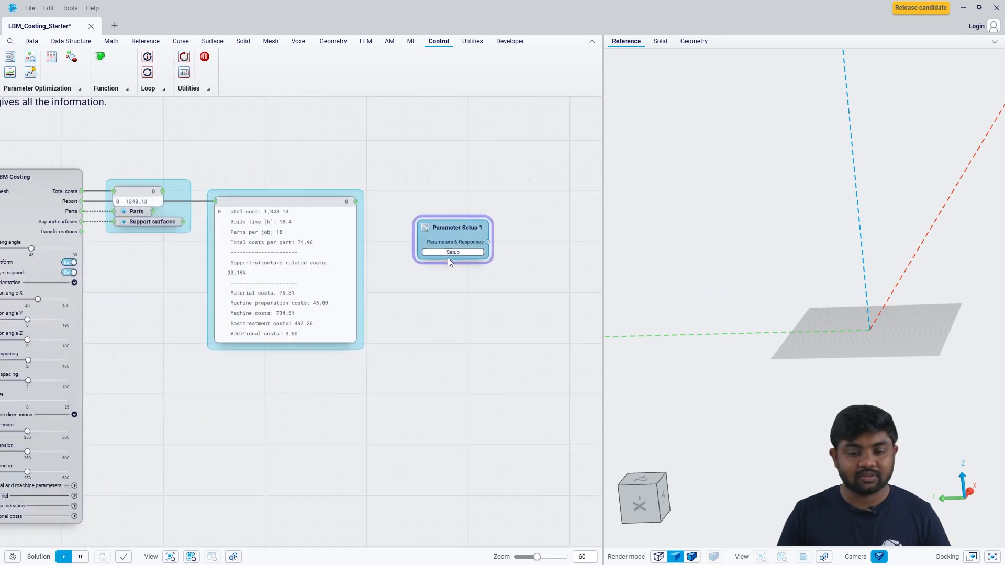
drag(448, 229, 497, 200)
scroll(547, 270, down, 2)
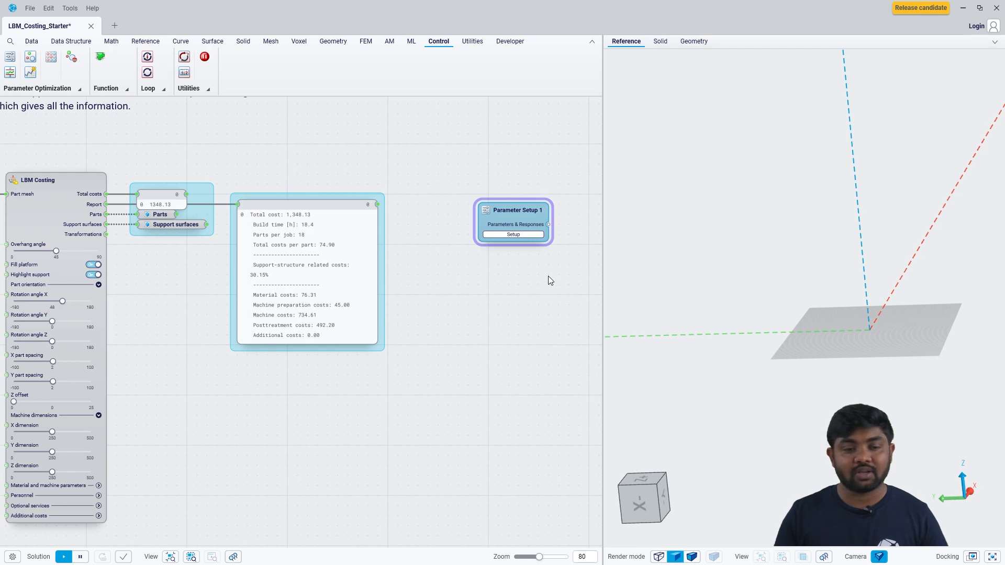
Step: Add a Number Slider beside the Rotation angle X input of the LBM Costing component
right_drag(127, 379, 323, 363)
scroll(76, 316, up, 4)
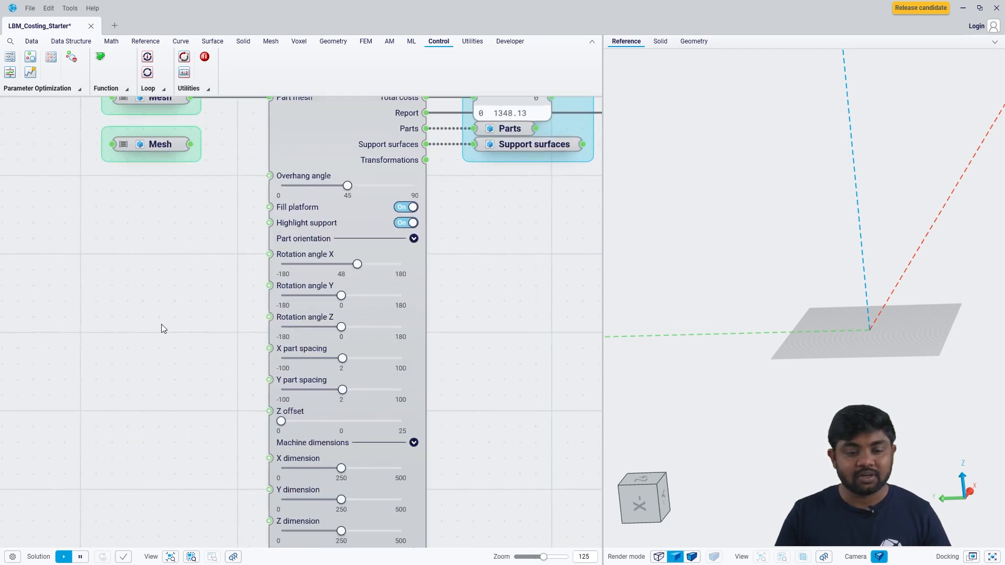
right_click(175, 268)
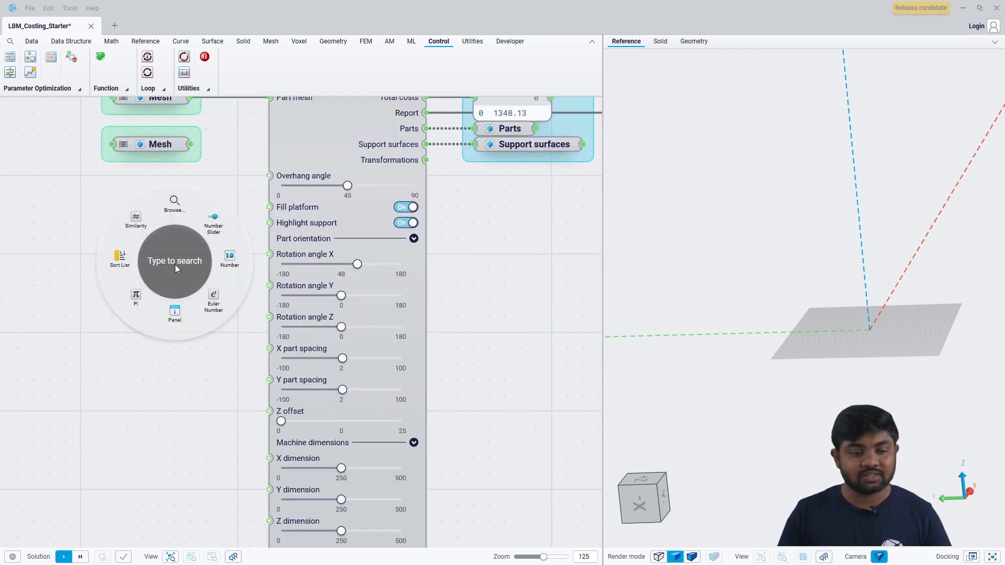
text(num)
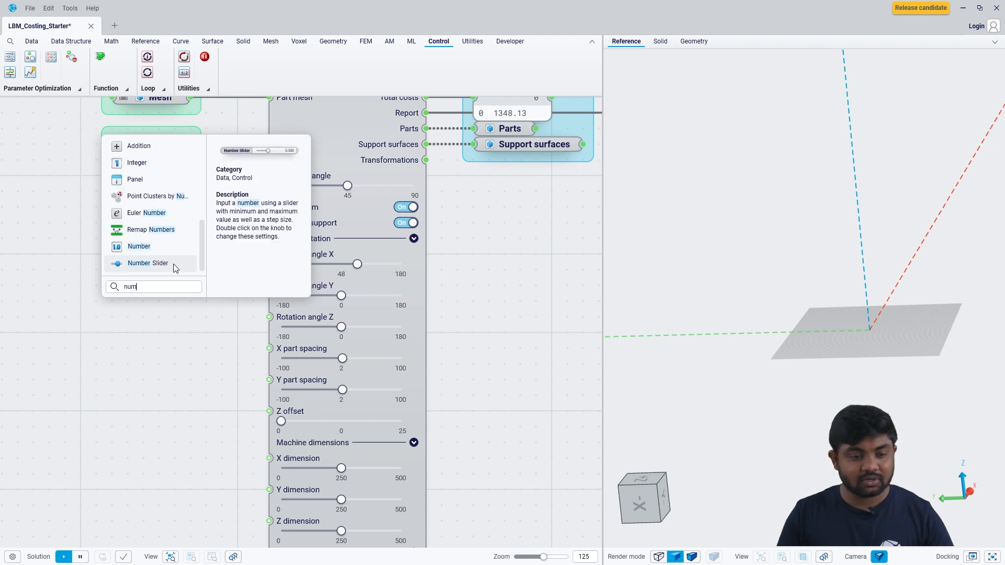
click(151, 263)
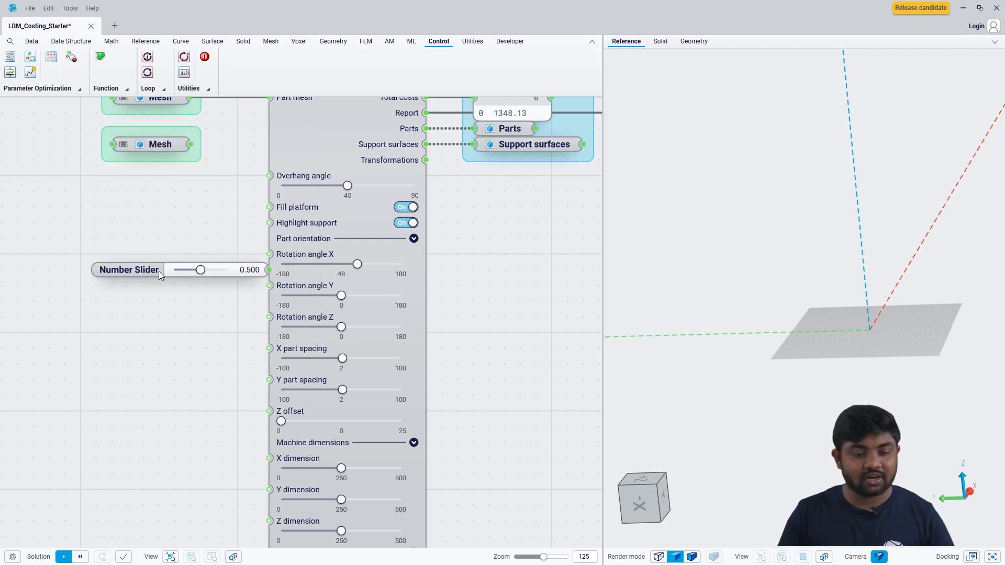
Step: Configure the number slider with whole-number rounding, a minimum of -180 and a maximum of 180
double_click(242, 260)
click(271, 256)
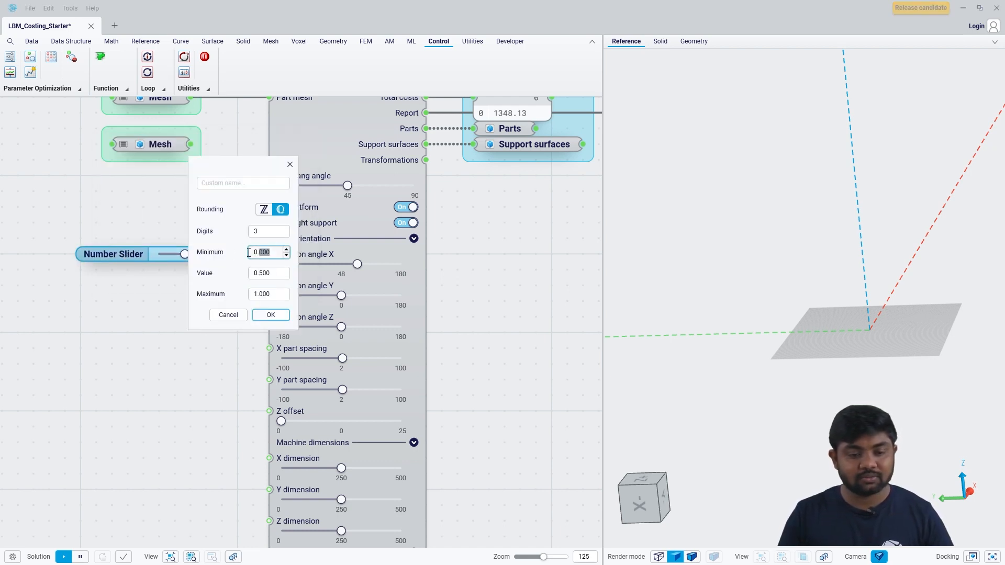
text(-180)
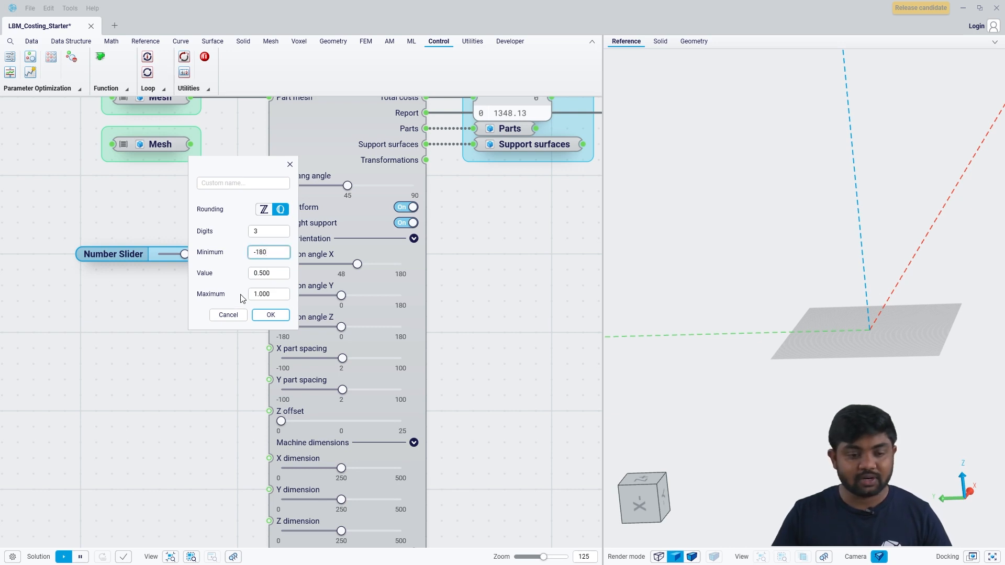
click(275, 292)
text(180)
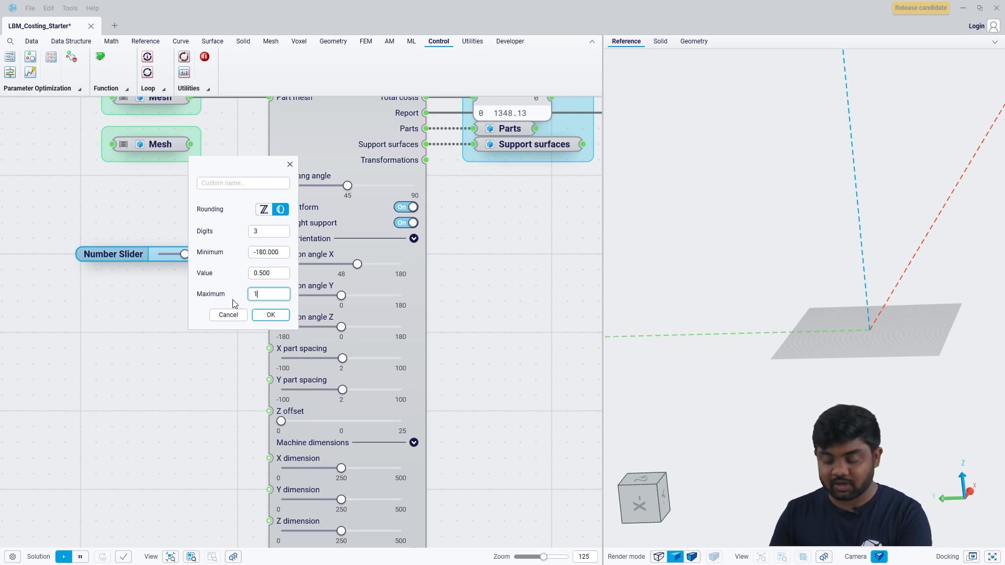
click(263, 209)
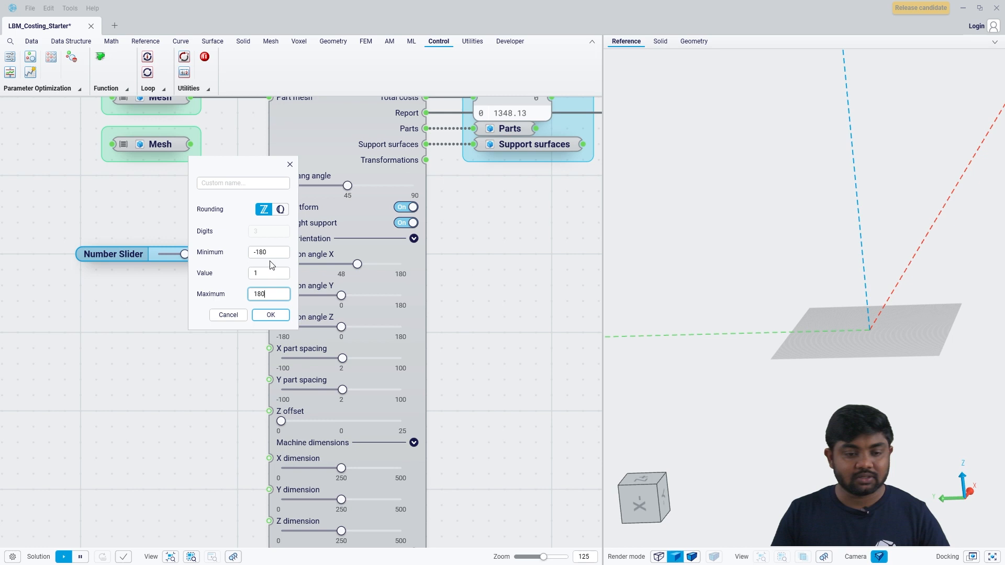
click(271, 314)
Step: Duplicate the slider twice and connect the three sliders to the Rotation angle X, Y and Z inputs of LBM Costing
alt+drag(111, 259, 109, 318)
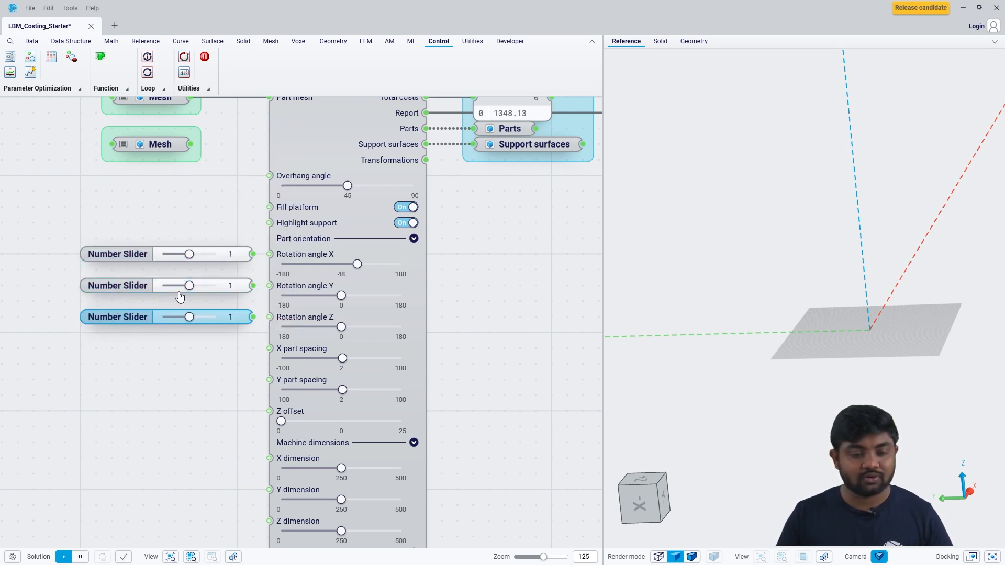
drag(253, 255, 269, 317)
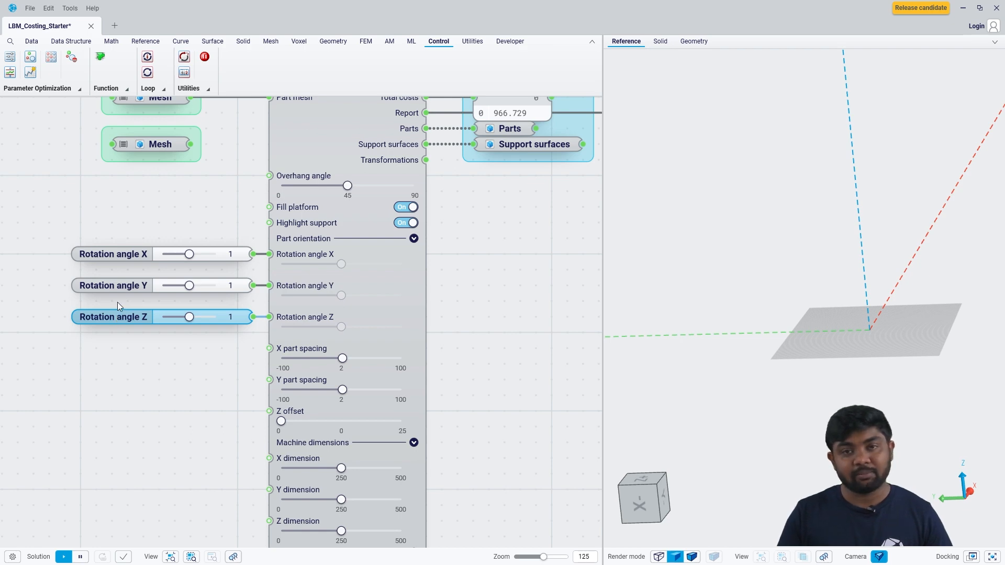
Step: Link the Rotation angle X slider to Parameter Setup 1
scroll(529, 295, down, 1)
right_drag(515, 297, 278, 319)
scroll(278, 320, down, 1)
scroll(541, 237, down, 1)
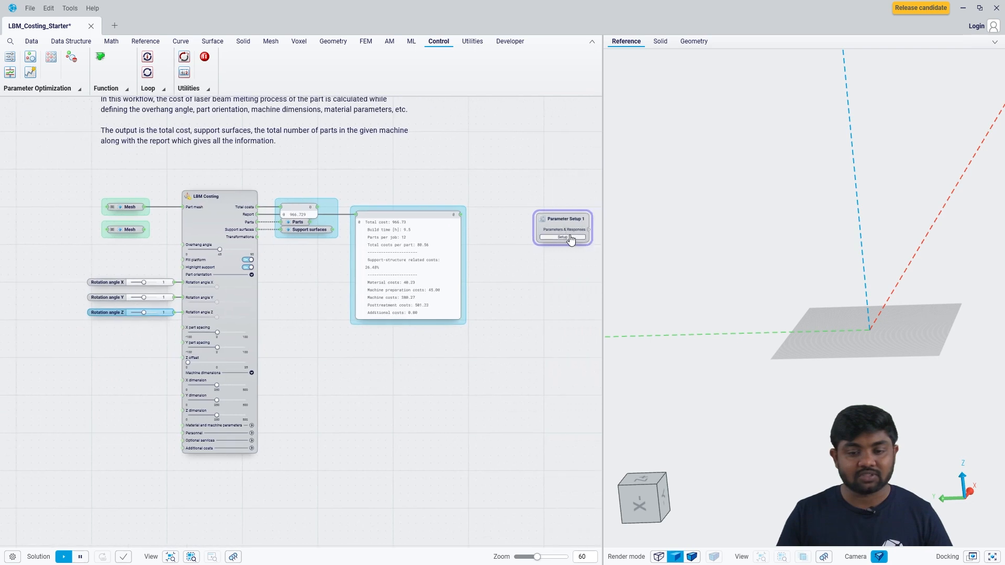
scroll(128, 283, up, 3)
click(122, 278)
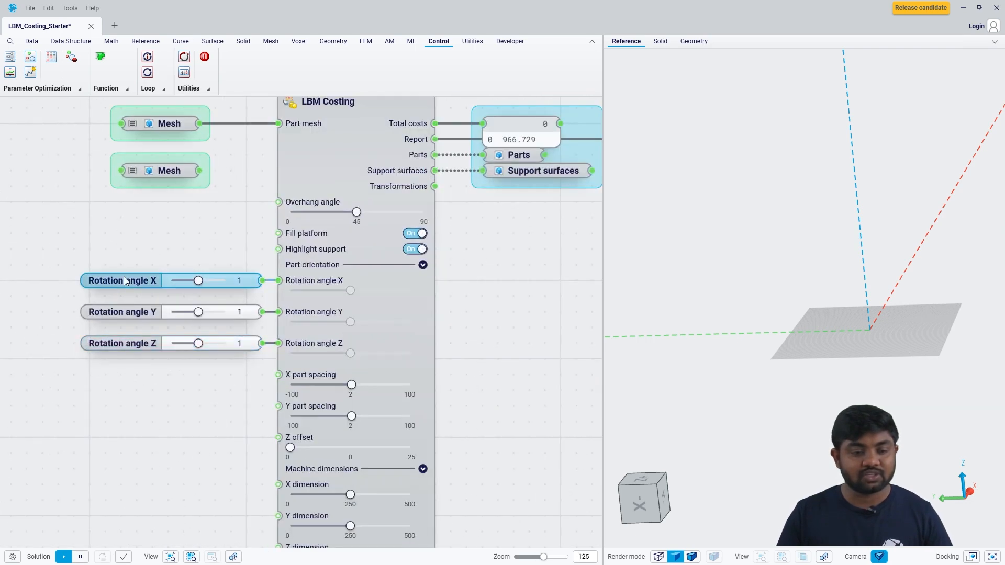
right_click(123, 276)
mouse_move(176, 401)
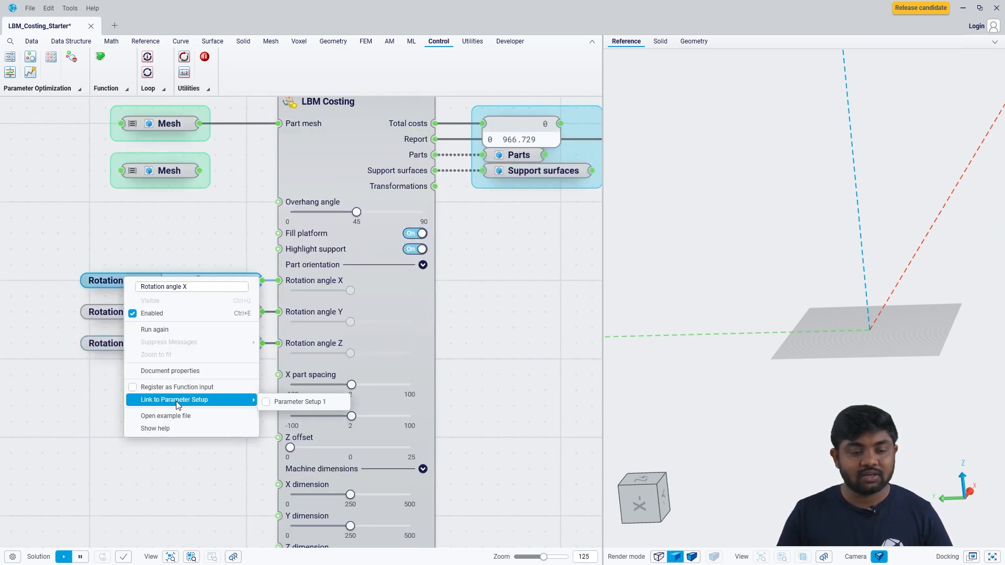
click(265, 403)
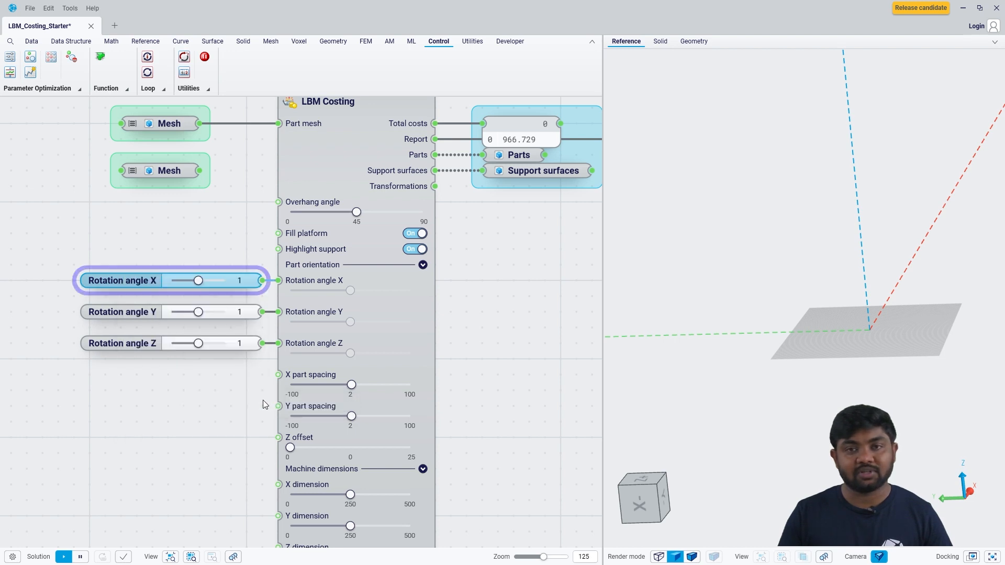
Step: Link the Rotation angle Y and Rotation angle Z sliders to Parameter Setup 1 as well
click(127, 315)
right_click(127, 315)
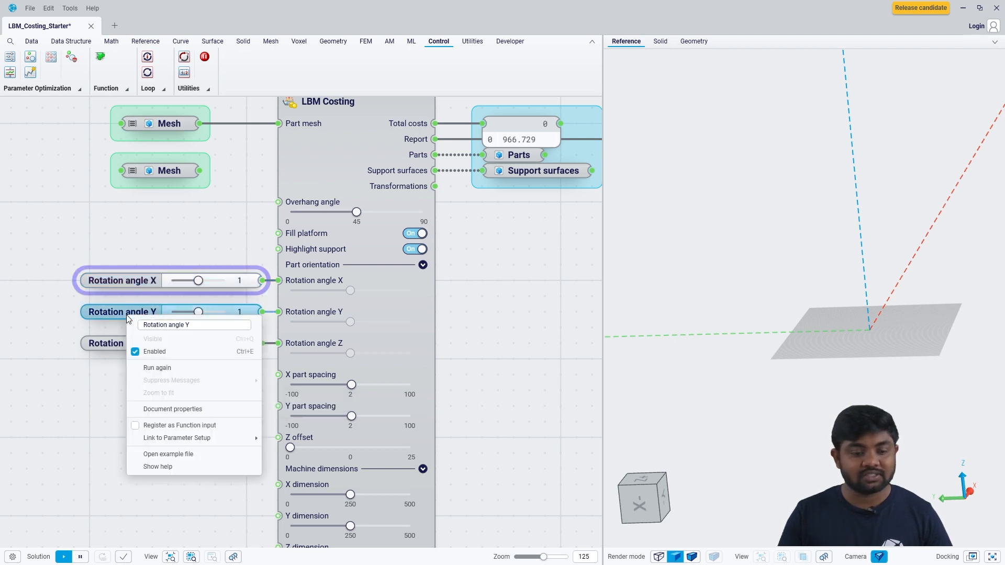
mouse_move(189, 443)
click(286, 441)
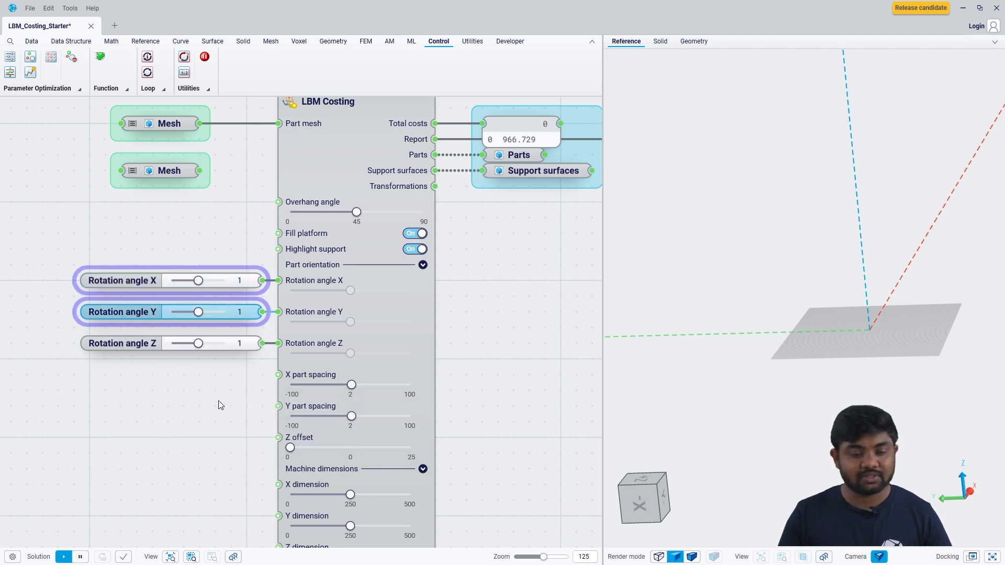
click(118, 348)
right_click(119, 348)
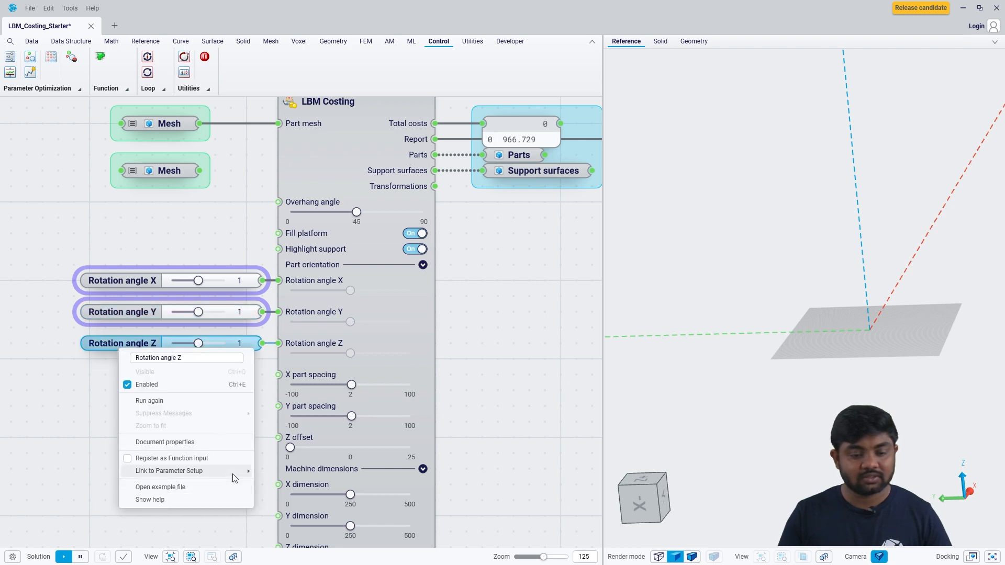
mouse_move(233, 471)
click(272, 471)
Step: Add a List Length component fed by the Parts output, and move Parameter Setup 1 farther right to make room
scroll(458, 393, down, 2)
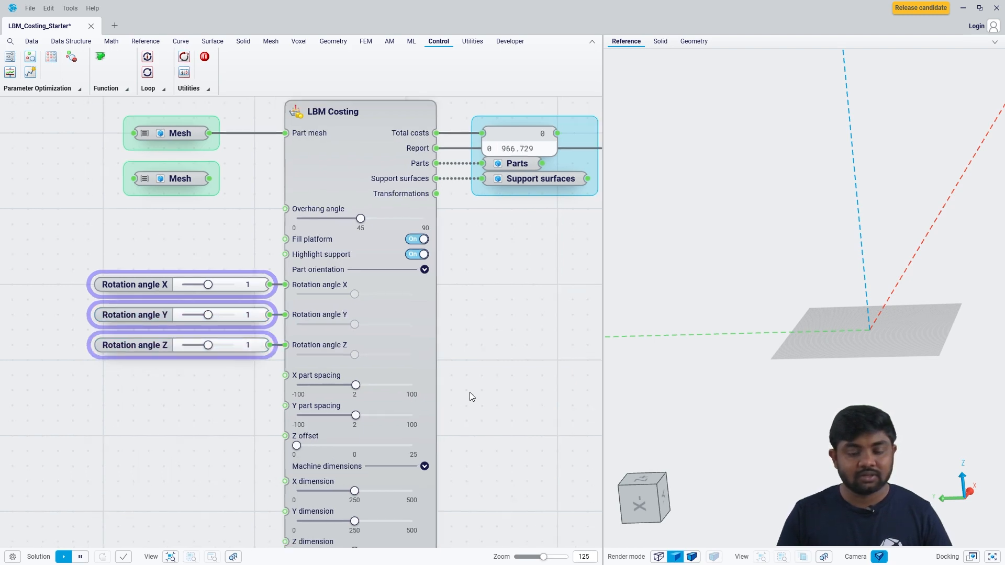
right_drag(466, 387, 362, 387)
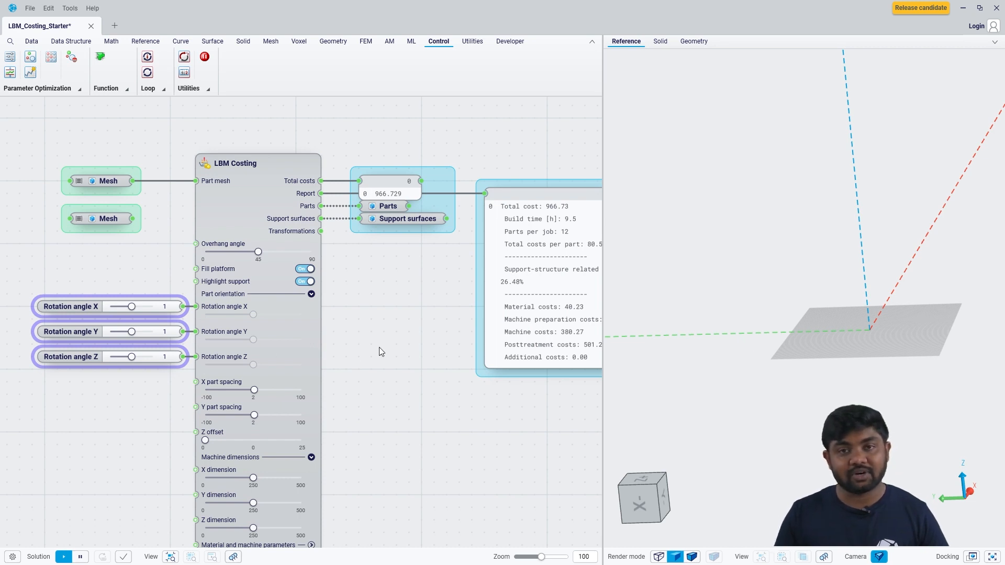
right_drag(410, 337, 284, 347)
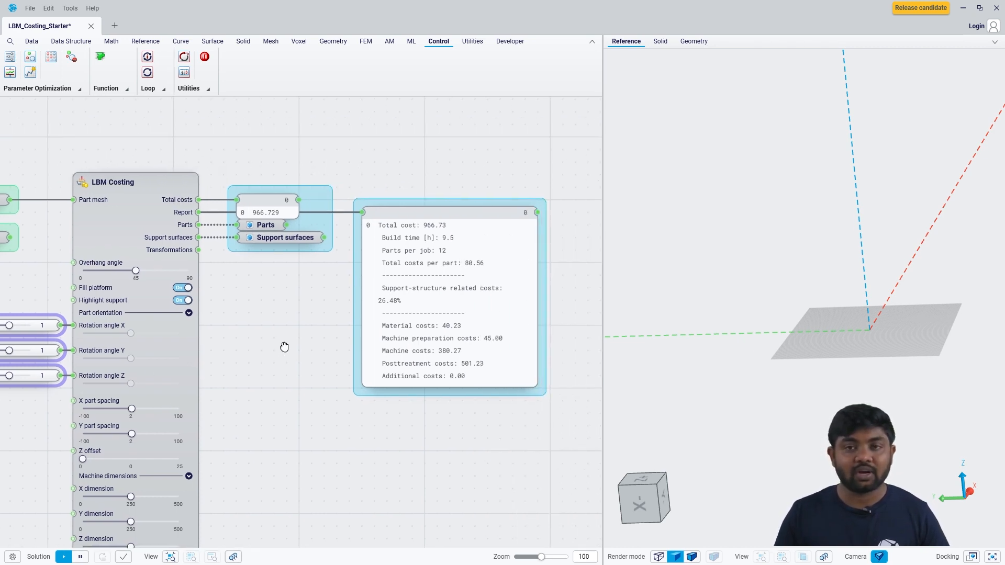
scroll(288, 351, down, 2)
right_drag(445, 287, 324, 290)
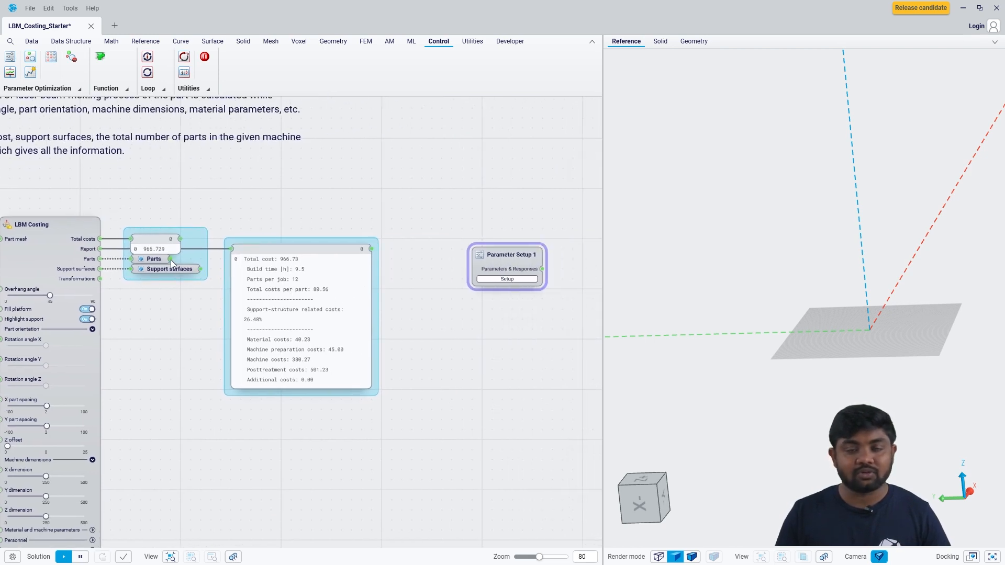
drag(171, 260, 417, 252)
key(Escape)
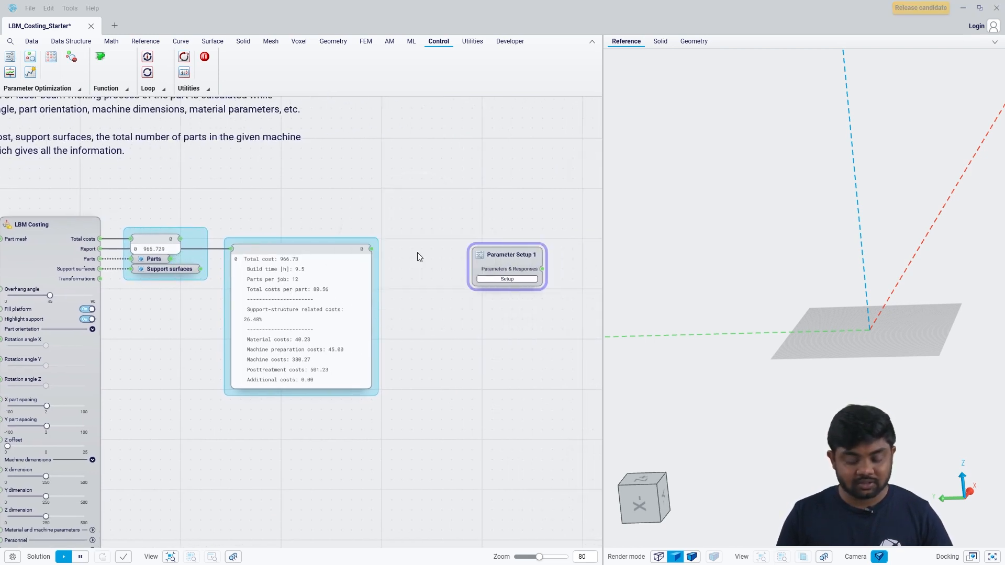
double_click(417, 254)
text(list)
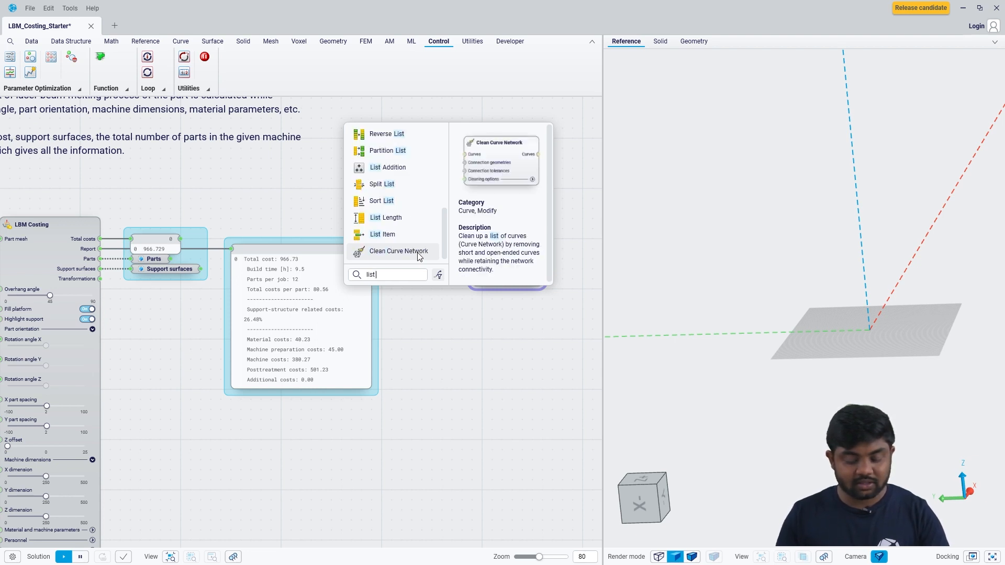
text( le)
click(398, 189)
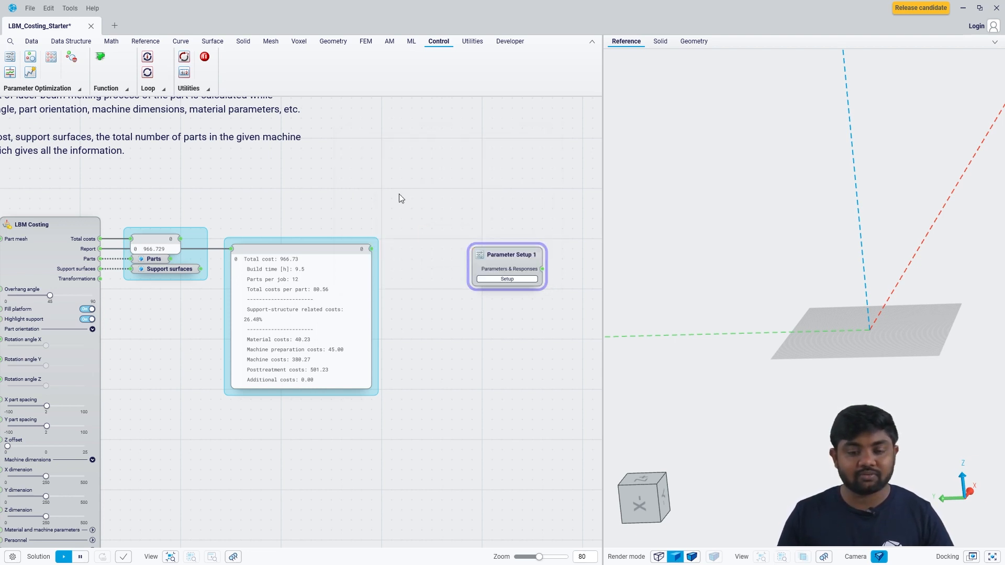
drag(508, 269, 601, 269)
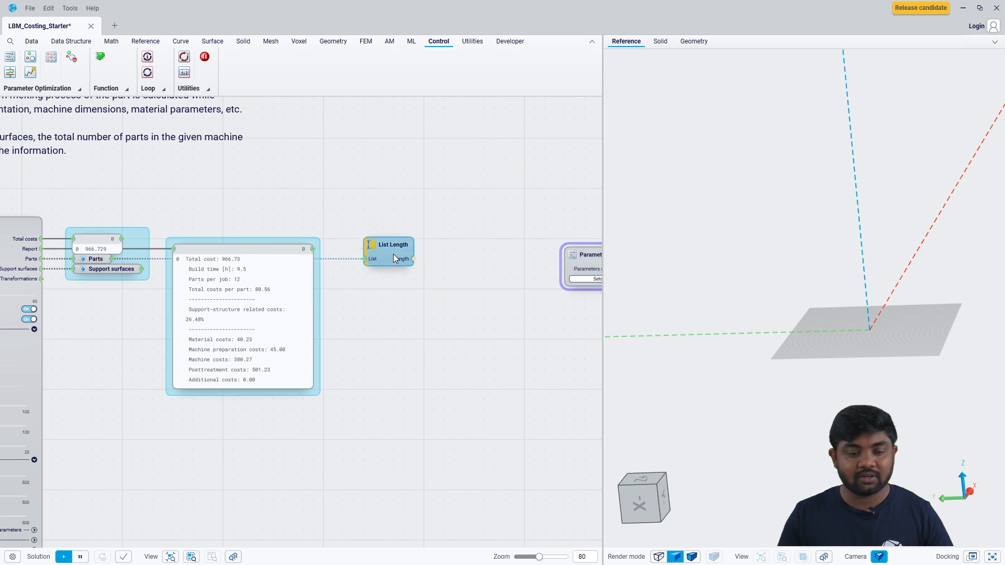
Step: Run List Length again and add a Division component that divides Total costs by the list length
right_click(391, 253)
click(413, 307)
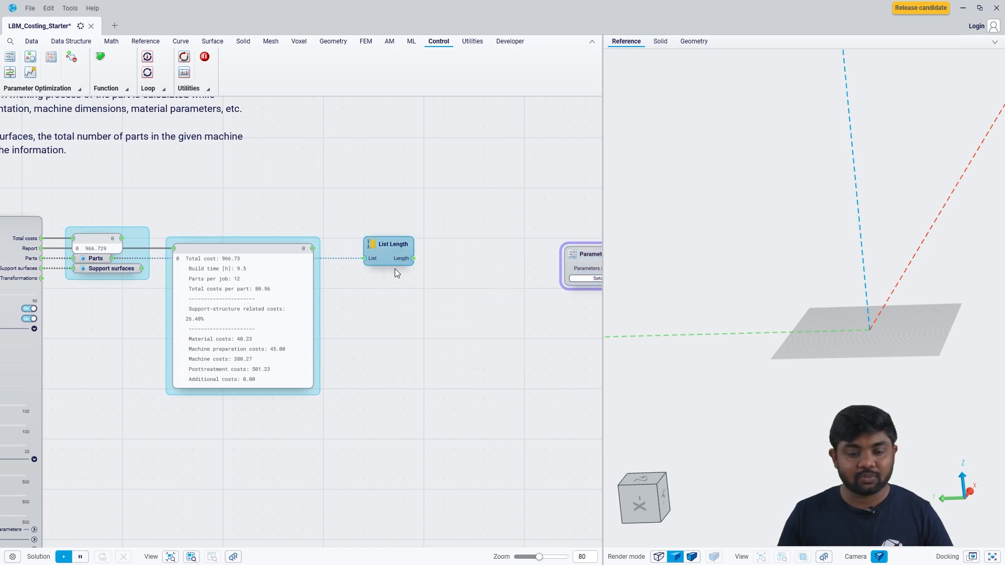
scroll(387, 254, up, 2)
right_drag(369, 216, 464, 224)
scroll(463, 224, down, 1)
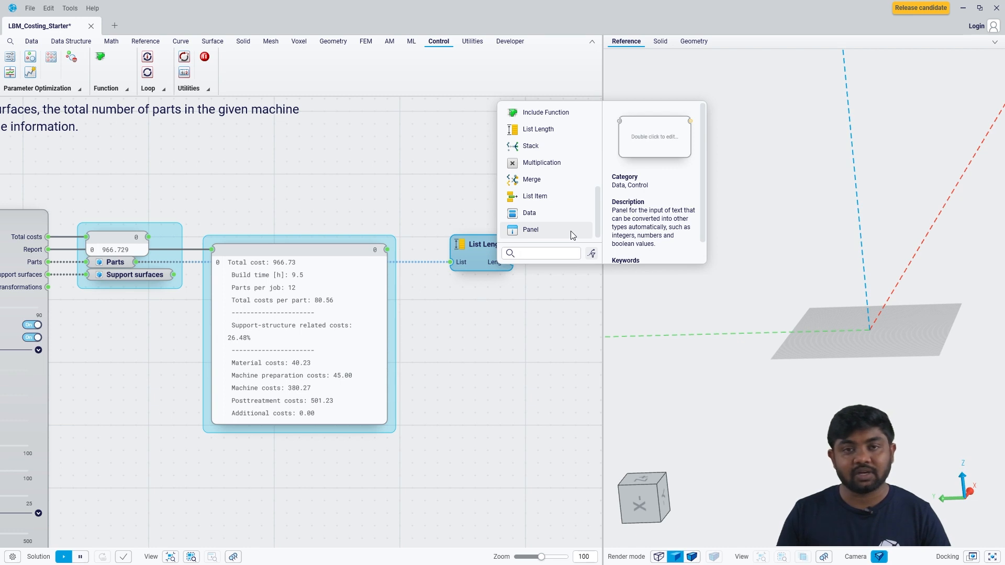
text(divi)
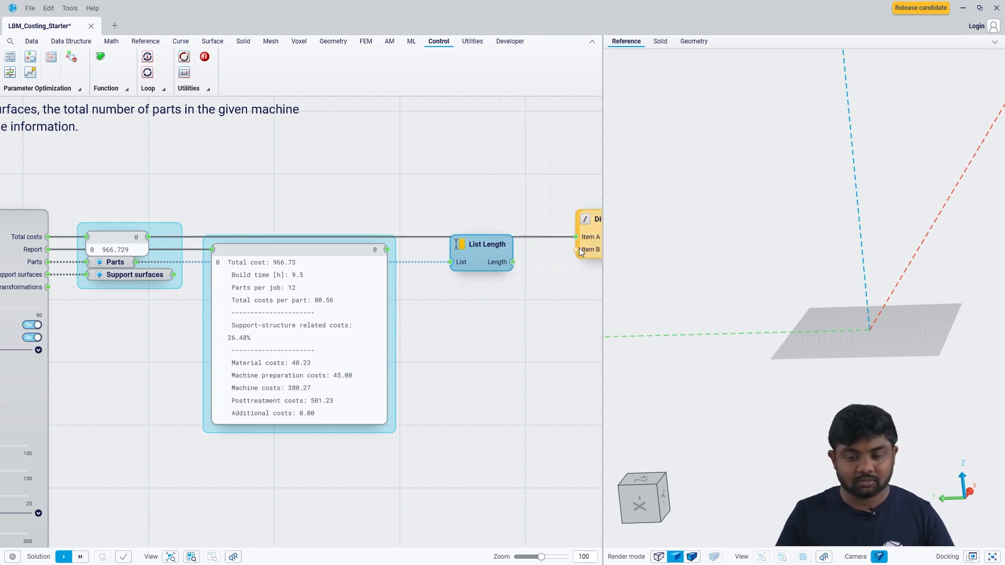
drag(576, 248, 507, 264)
right_drag(550, 249, 521, 253)
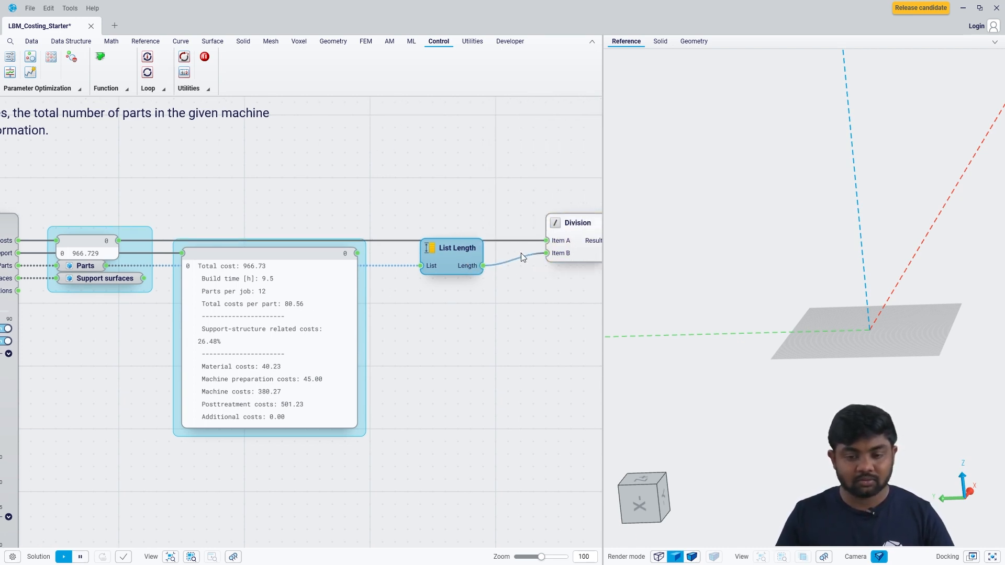
drag(569, 243, 557, 243)
right_drag(556, 243, 368, 234)
scroll(444, 243, up, 3)
mouse_move(379, 223)
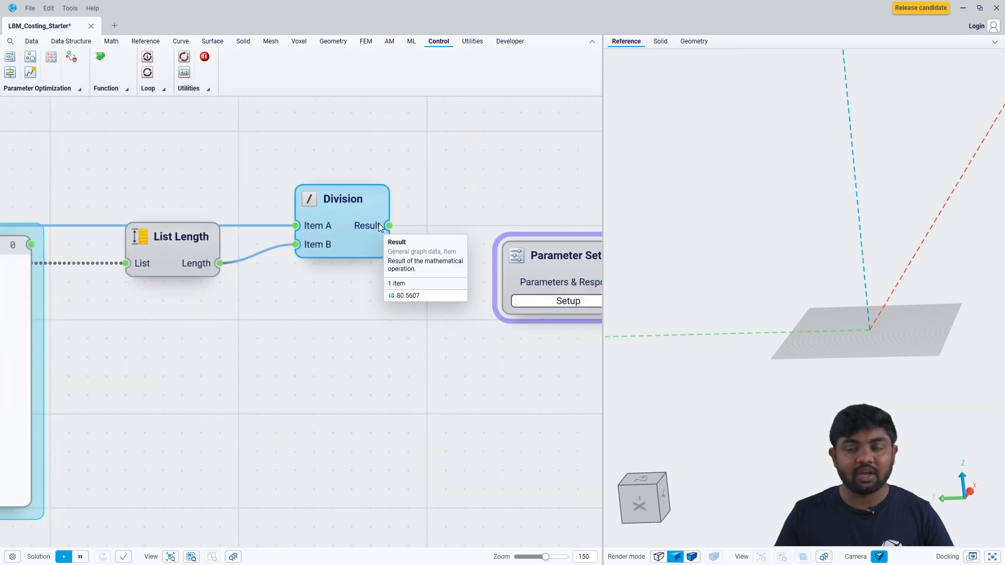
Step: Move Parameter Setup 1 farther away from Division and add a Response component fed by the Division result
right_drag(454, 276, 302, 287)
drag(368, 278, 587, 315)
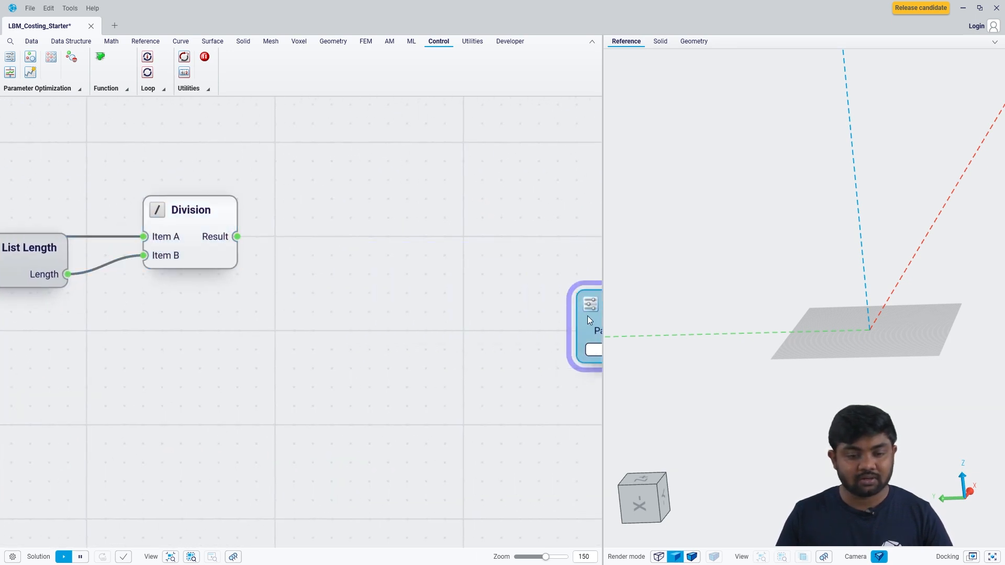
drag(237, 237, 313, 235)
text(res)
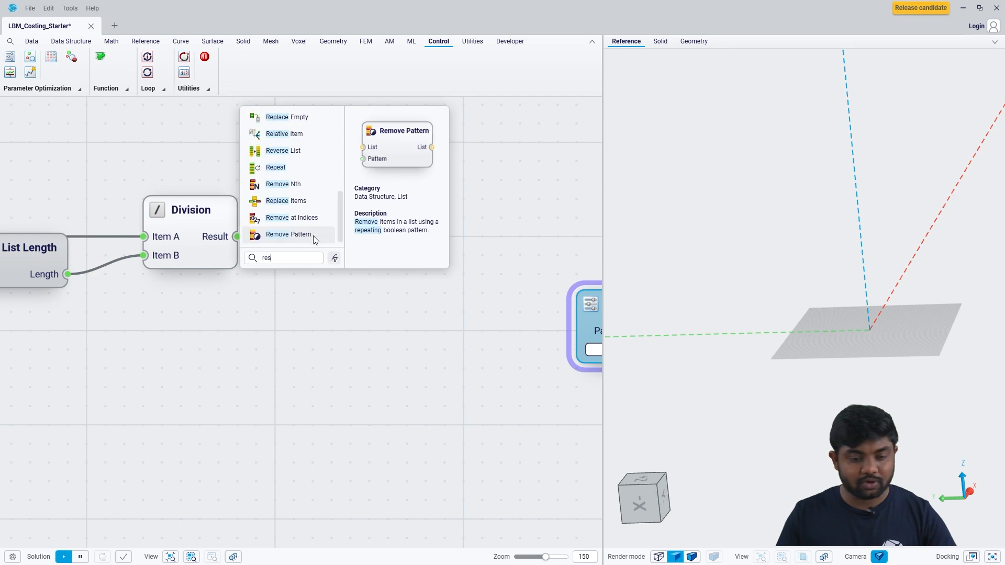
click(294, 151)
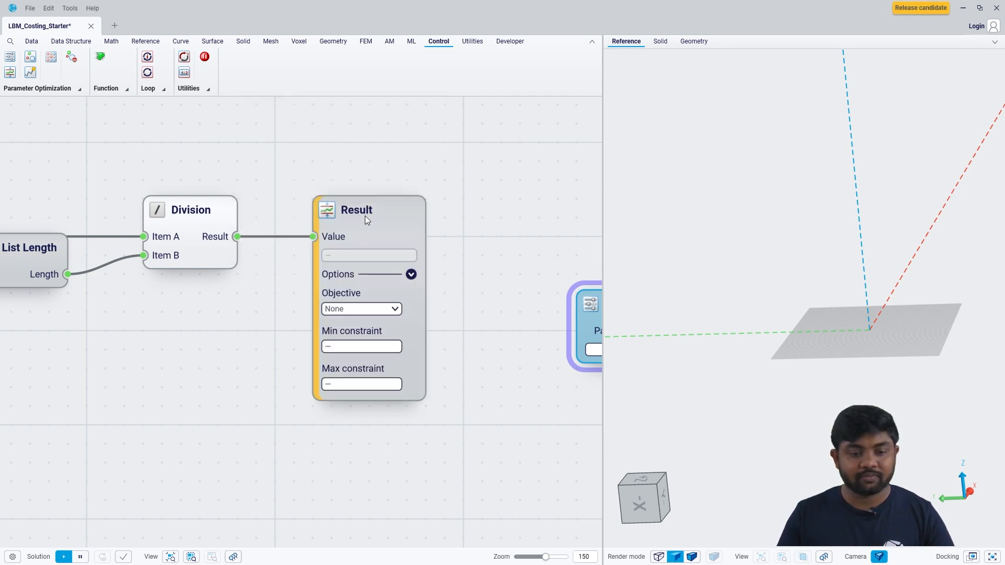
Step: Rename the Response component to "Cost per part" and run it again
right_click(365, 211)
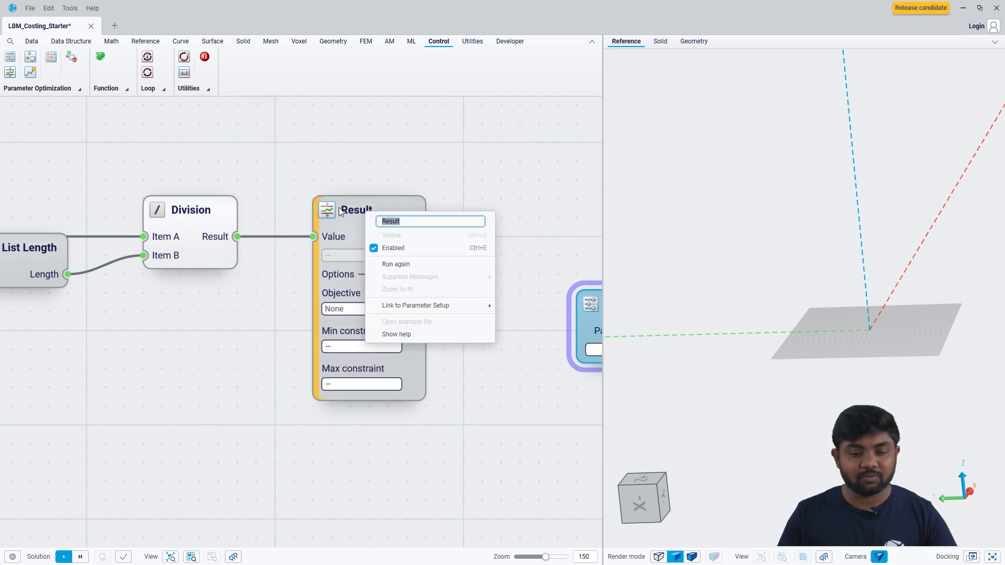
text(Cost per)
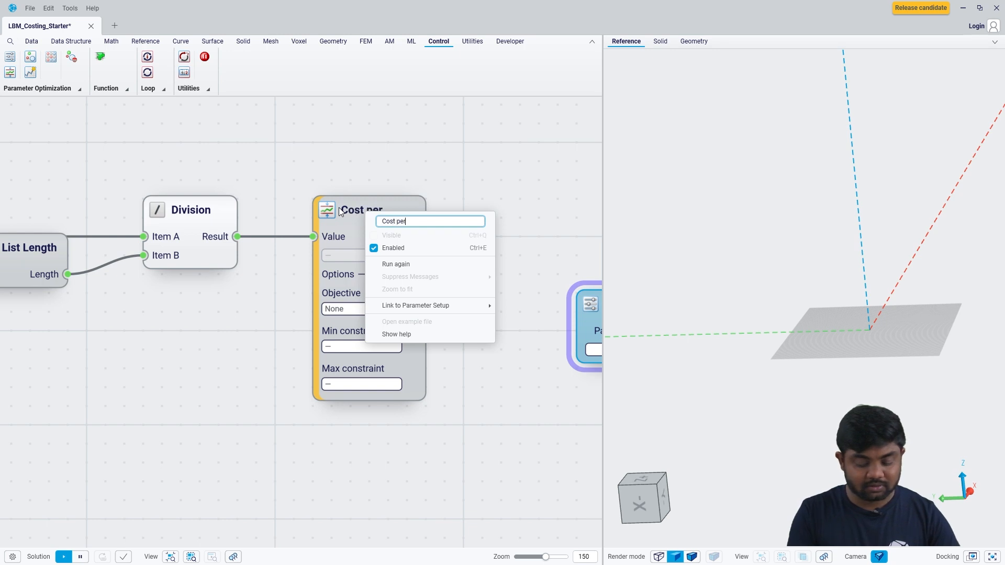
text( part)
key(Return)
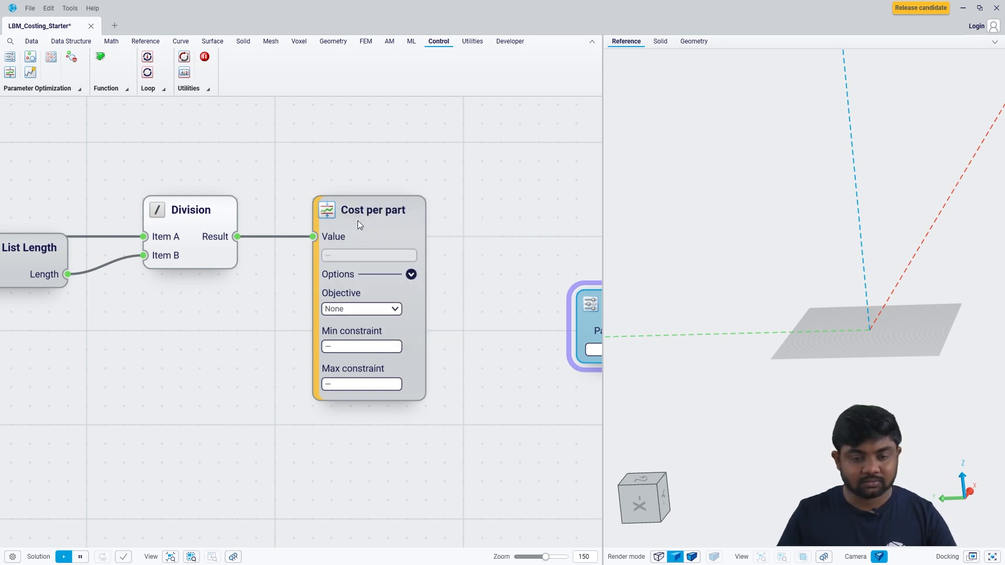
right_click(357, 221)
click(381, 274)
scroll(459, 275, down, 1)
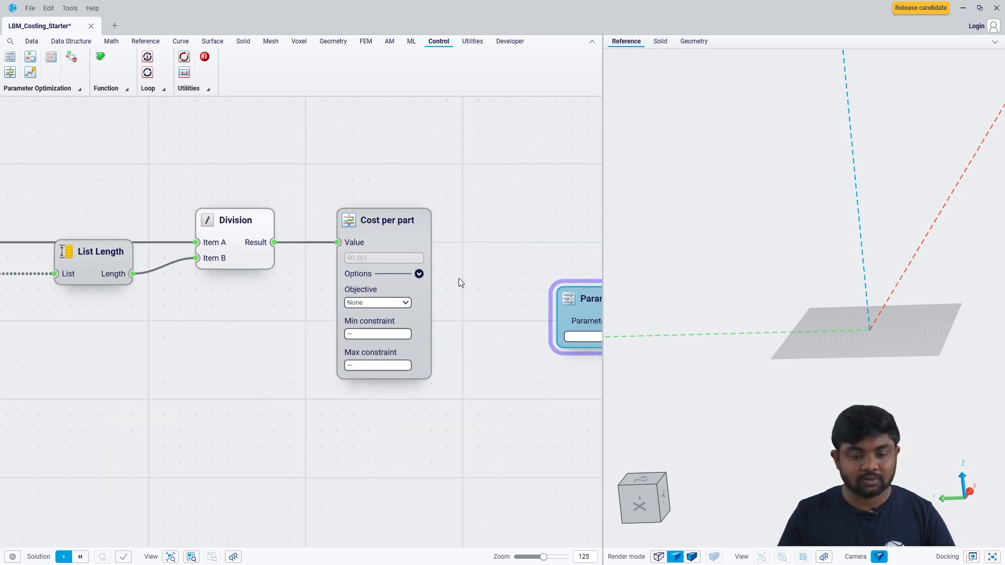
Step: Link the Cost per part response to Parameter Setup 1
click(359, 229)
right_click(373, 231)
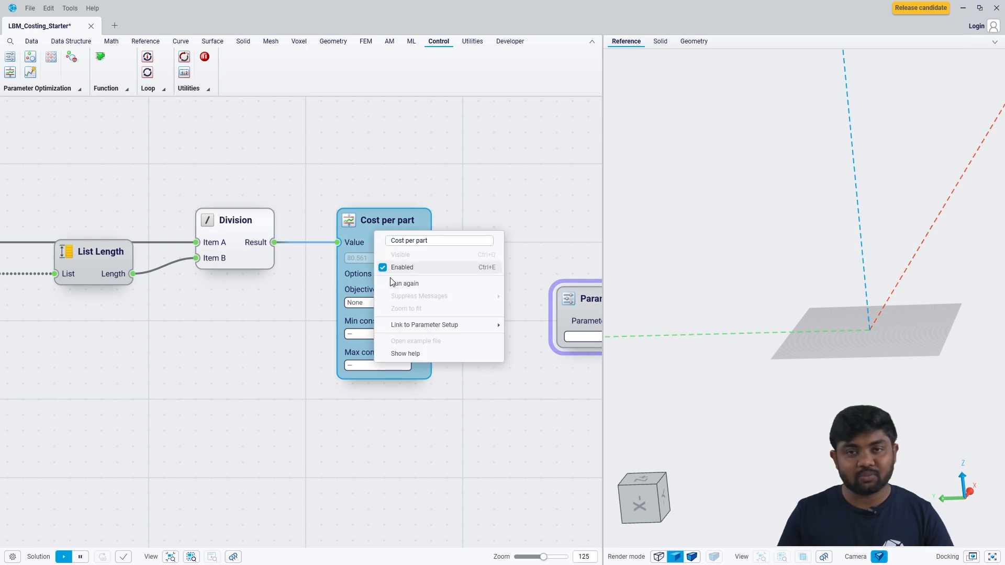
mouse_move(413, 326)
click(512, 328)
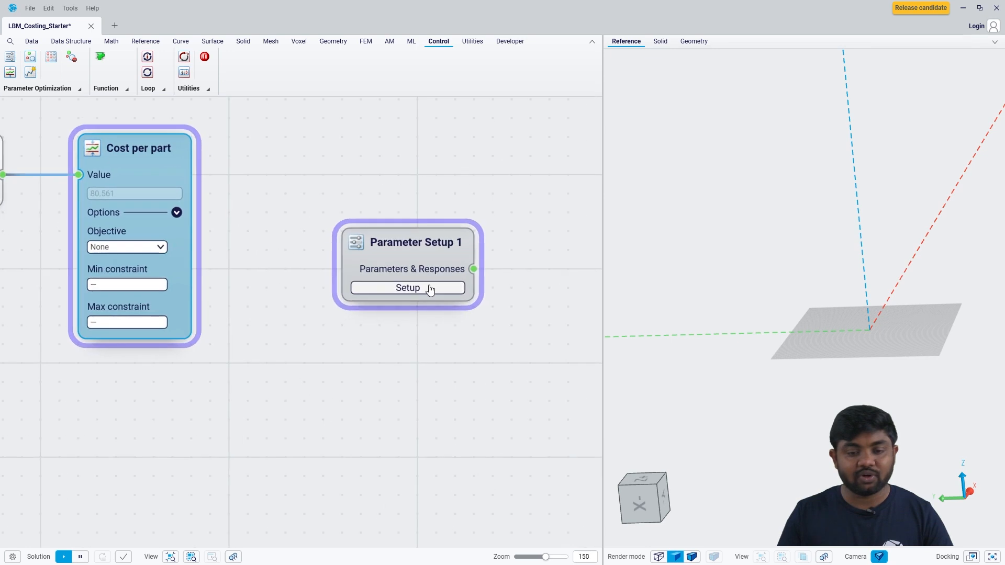
Step: Open the setup of Parameter Setup 1, review its rotation angle parameters and Cost per part response, and close it
click(429, 289)
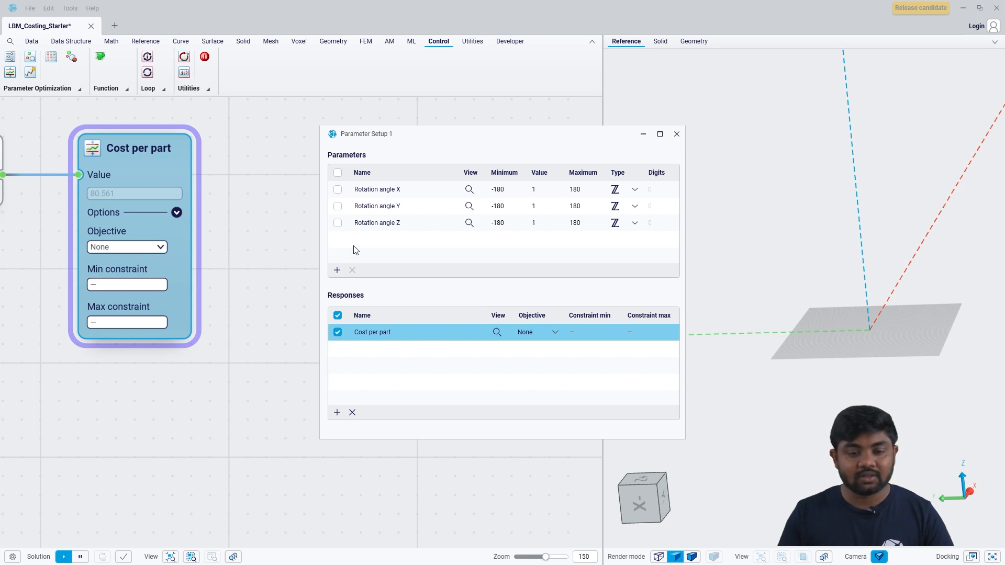
double_click(354, 190)
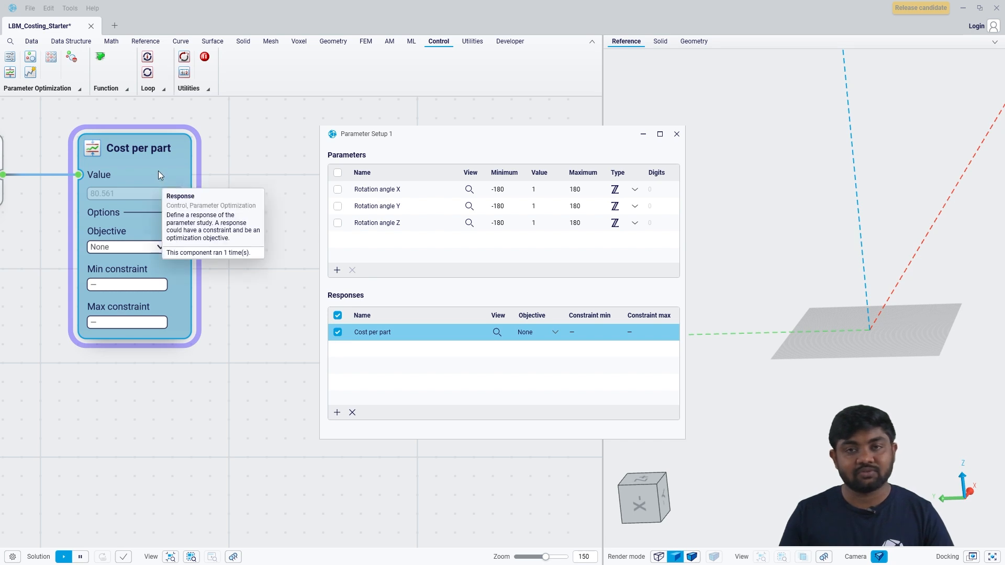
click(338, 333)
click(676, 134)
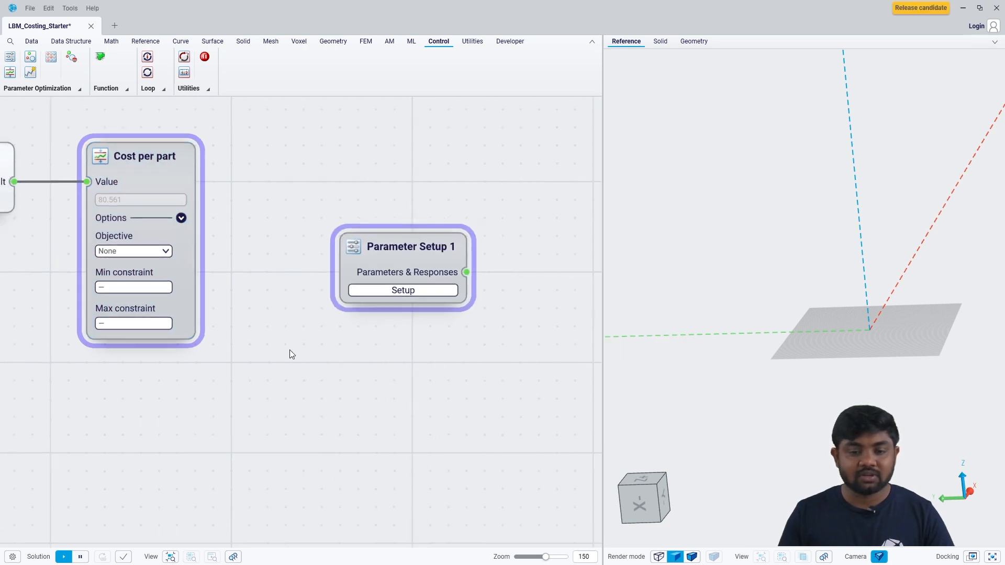
Step: Add a Design Exploration component fed by the Parameters & Responses output of Parameter Setup 1
scroll(290, 349, down, 3)
drag(377, 289, 441, 304)
middle_drag(497, 298, 420, 283)
scroll(422, 292, up, 3)
drag(380, 295, 479, 295)
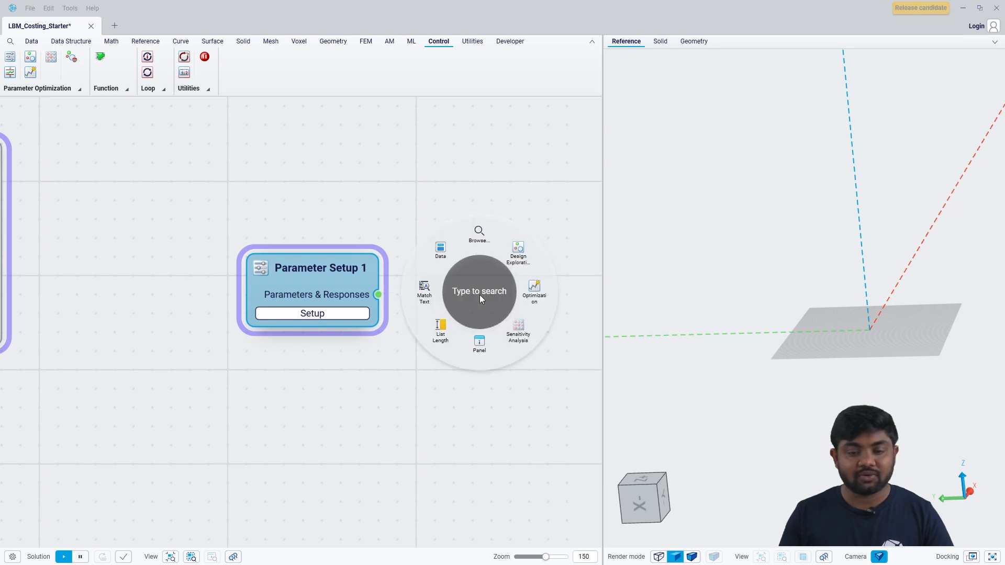
click(514, 239)
middle_drag(479, 220, 395, 185)
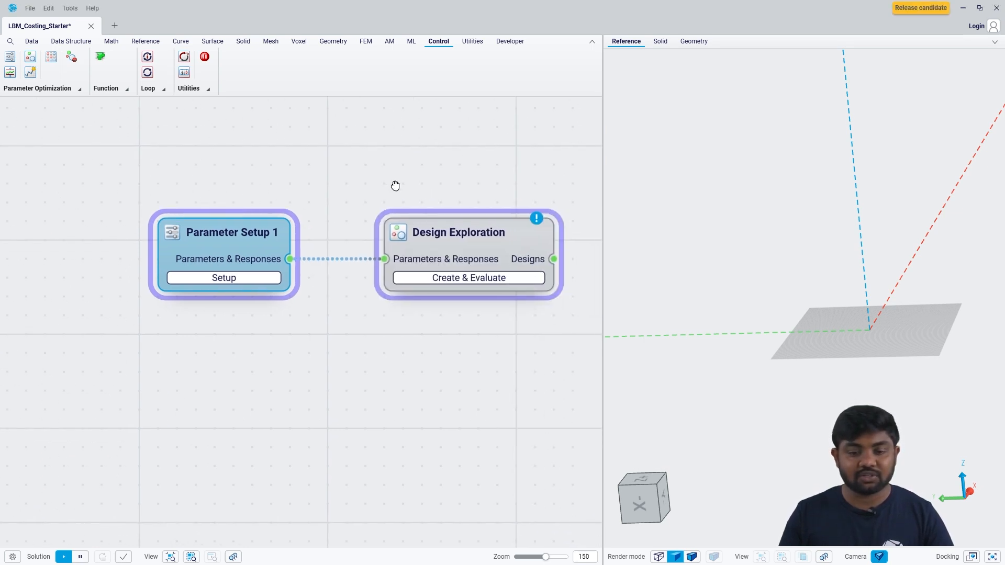
Step: Create 20 designs in Design Exploration with the Latin Hypercube algorithm and the name prefix "Design #"
click(445, 278)
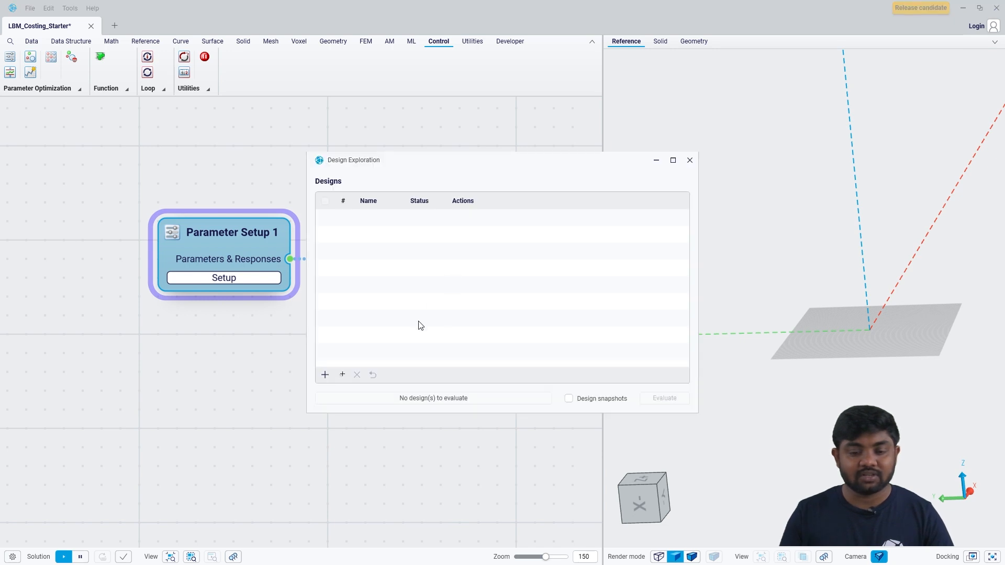
click(342, 374)
click(368, 374)
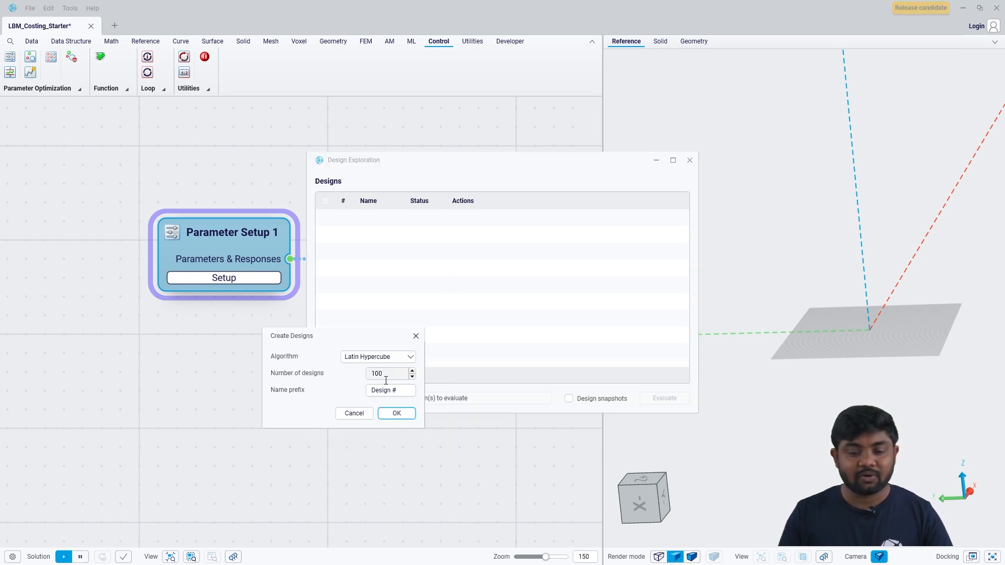
drag(389, 374, 355, 374)
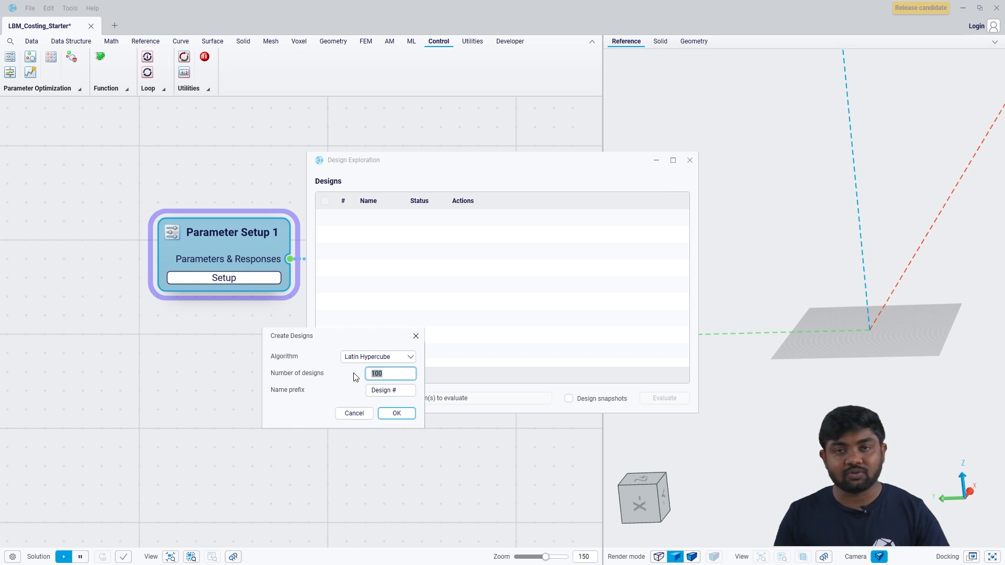
text(20)
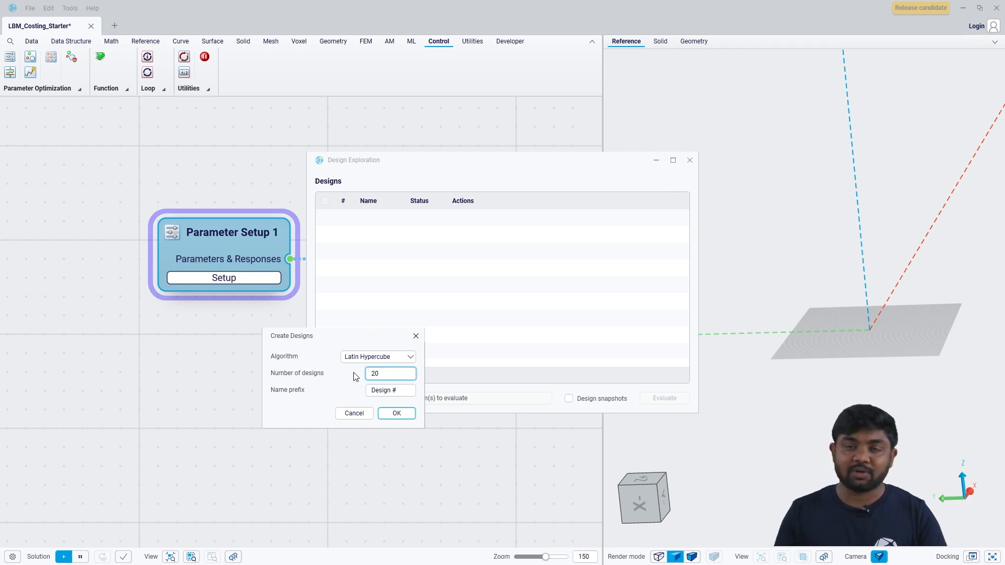
click(396, 413)
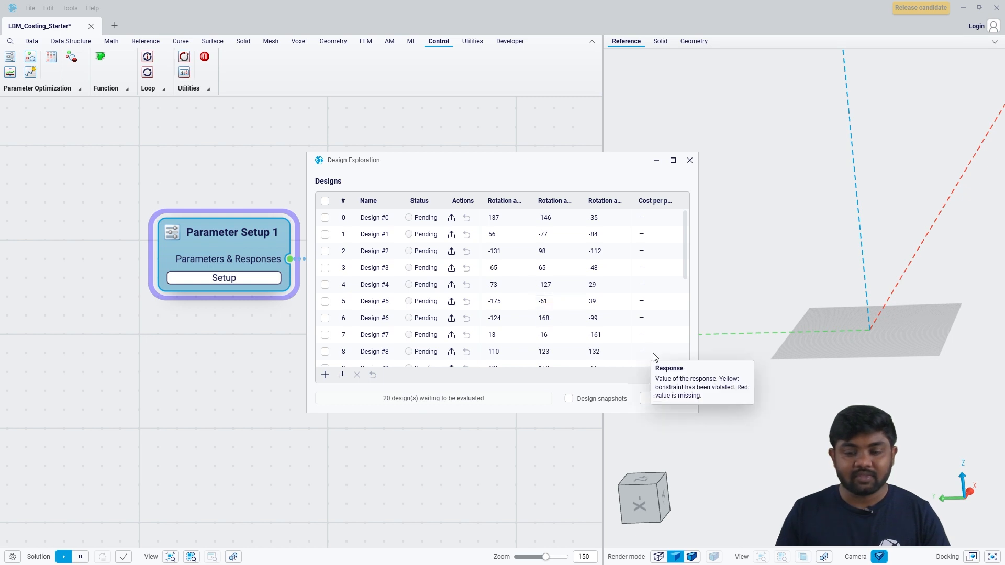
Step: Enable design snapshots and evaluate all pending designs
double_click(492, 219)
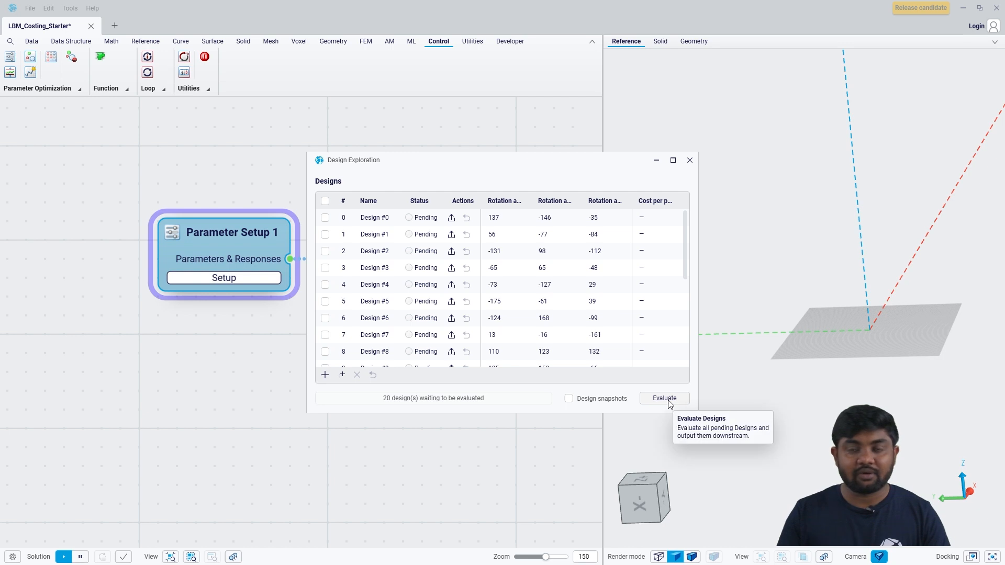
click(568, 399)
click(665, 400)
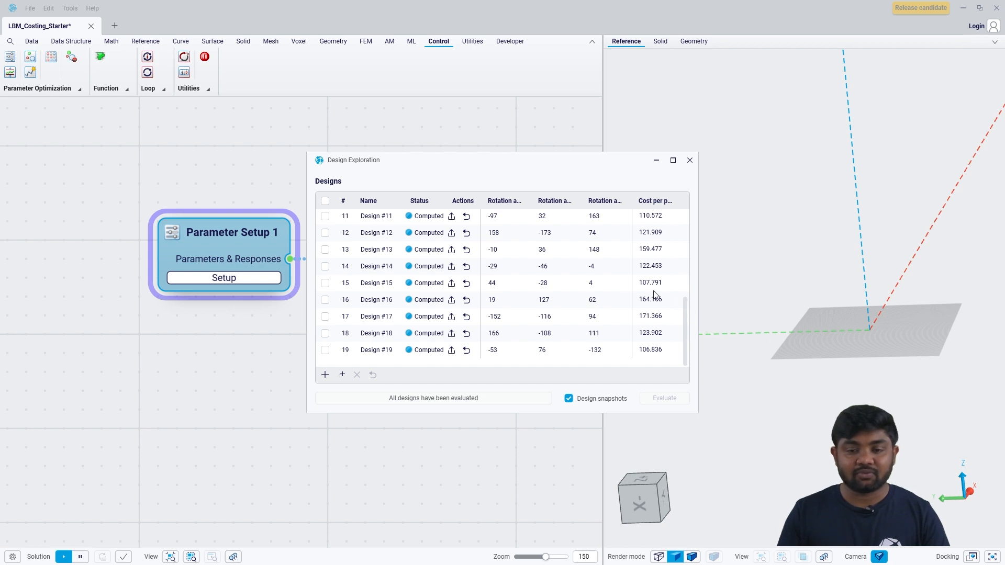
Step: Sort the evaluated designs by ascending Cost per part, examine the cheapest design's rotation angles, and close Design Exploration
scroll(683, 306, up, 2)
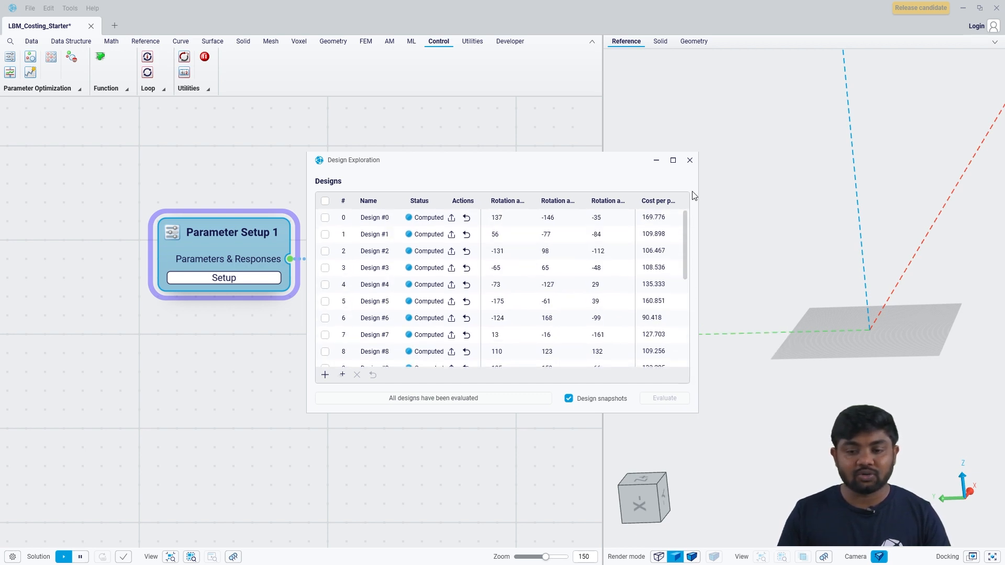
click(660, 205)
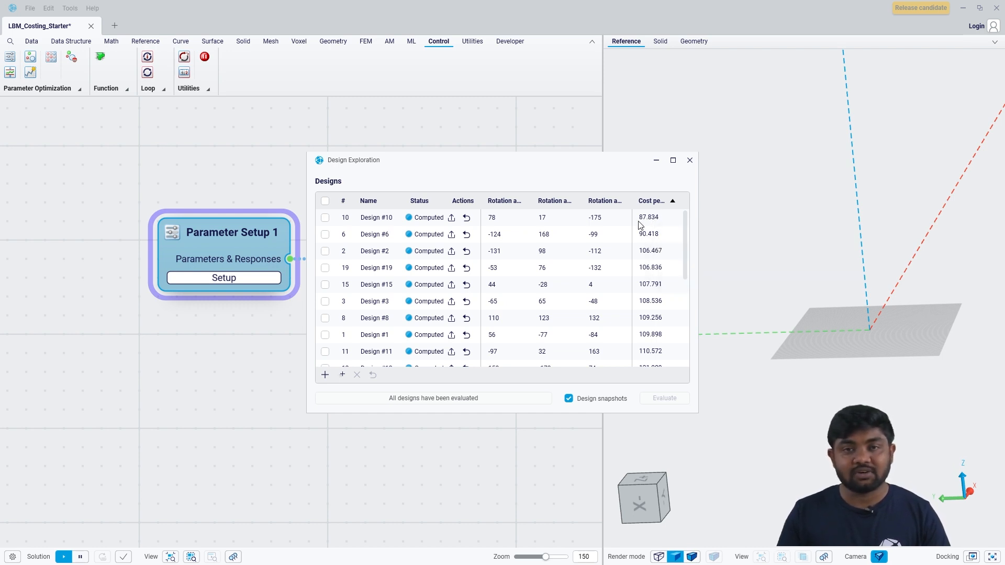
double_click(583, 224)
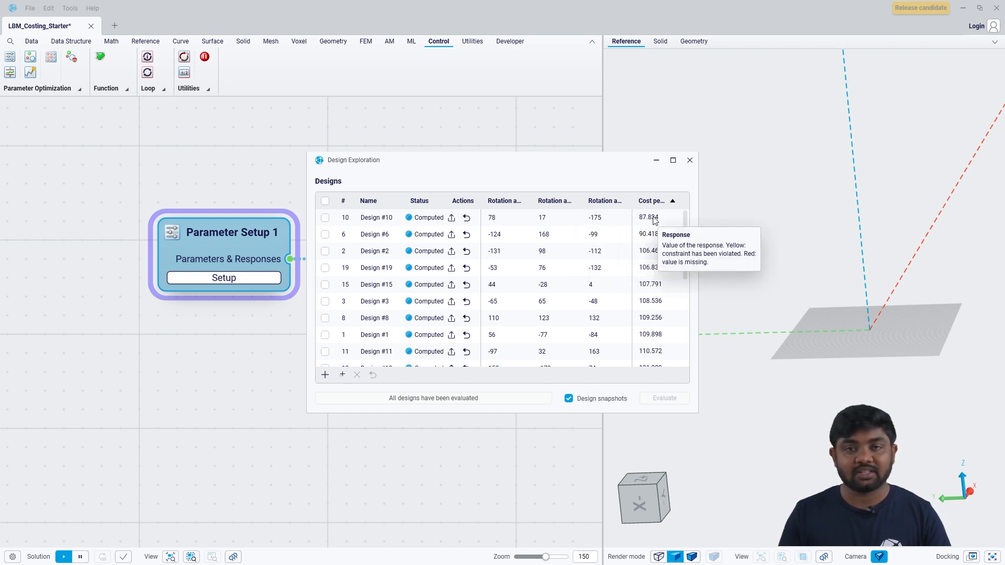
click(690, 159)
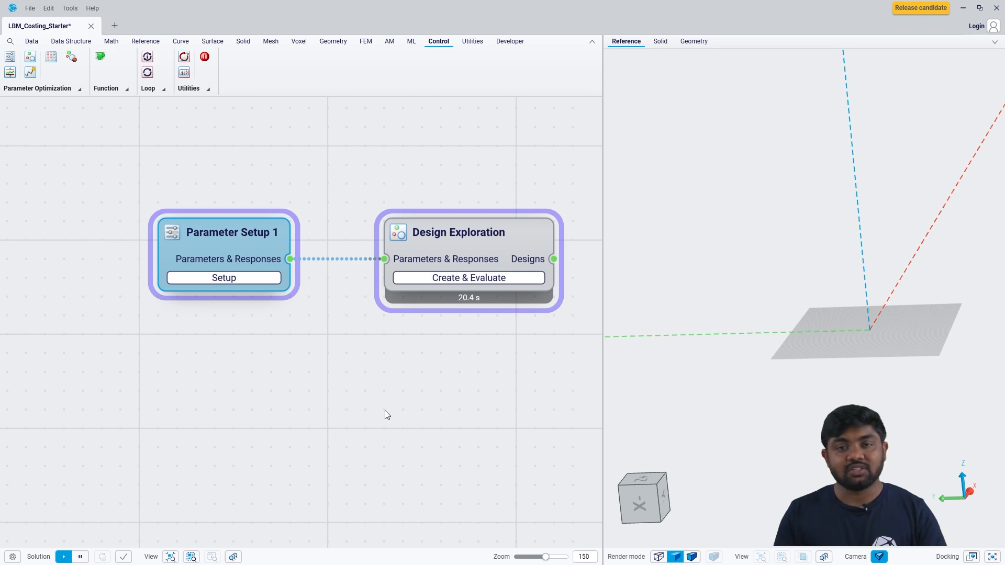